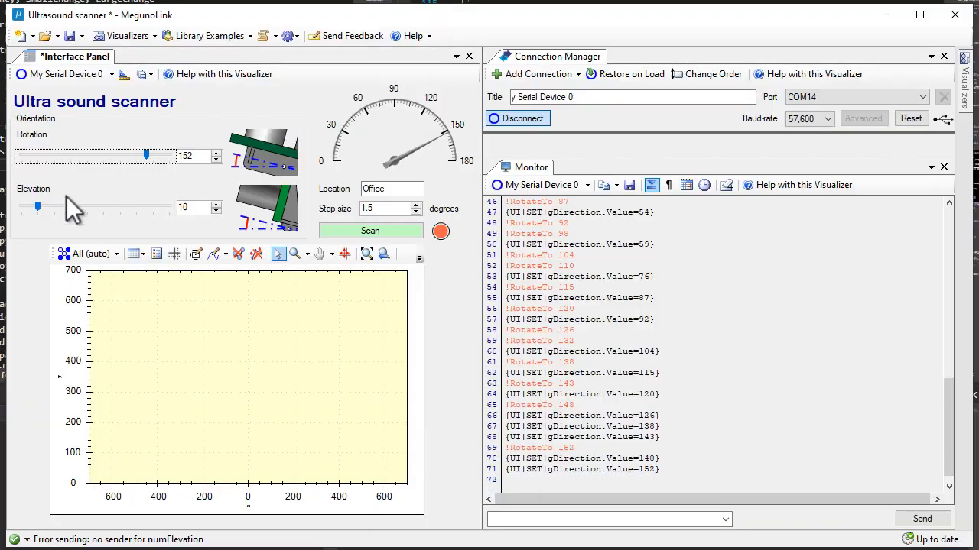
- Set the scanner's elevation to 9 and run an ultrasound scan of the Office location
drag(113, 205, 37, 205)
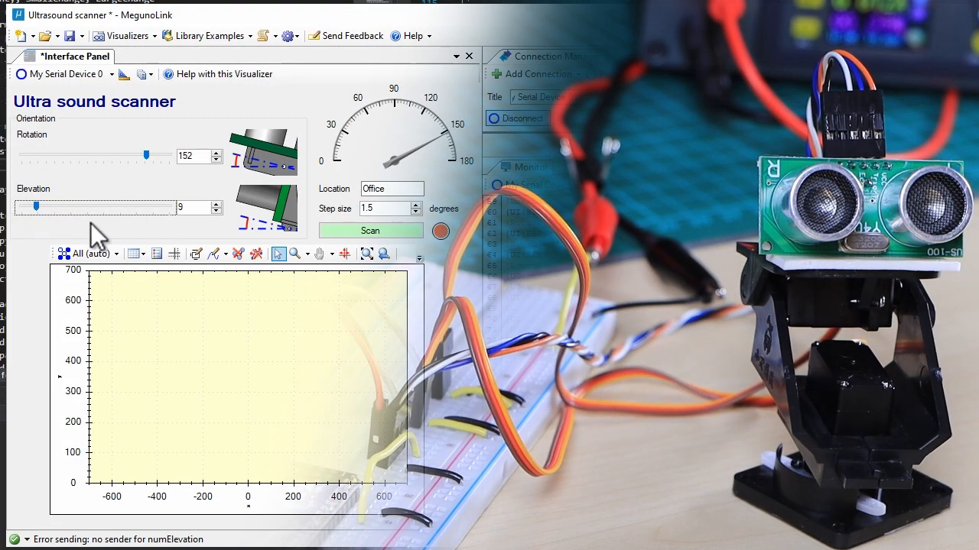
click(359, 231)
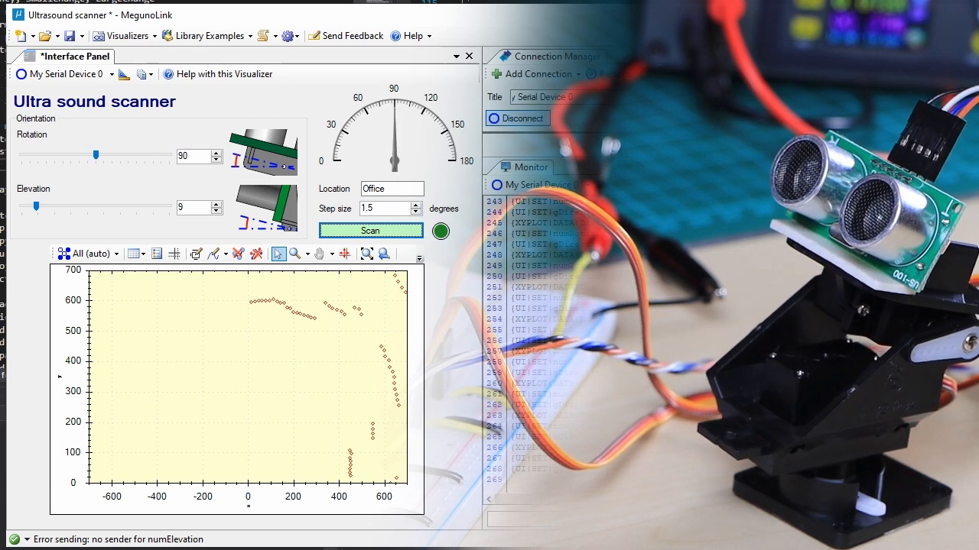
double_click(107, 67)
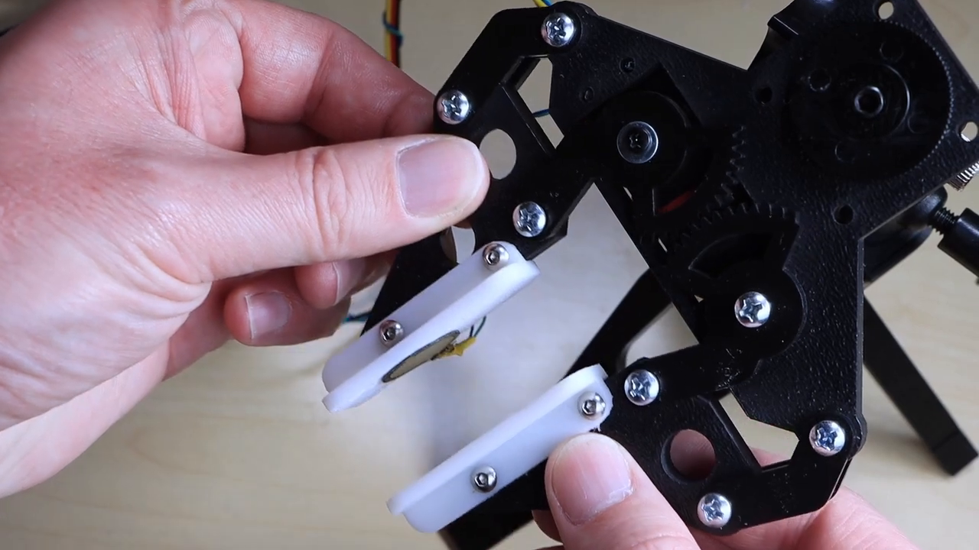
- Set the gripper's raw position to 120 and send it to the device
click(350, 133)
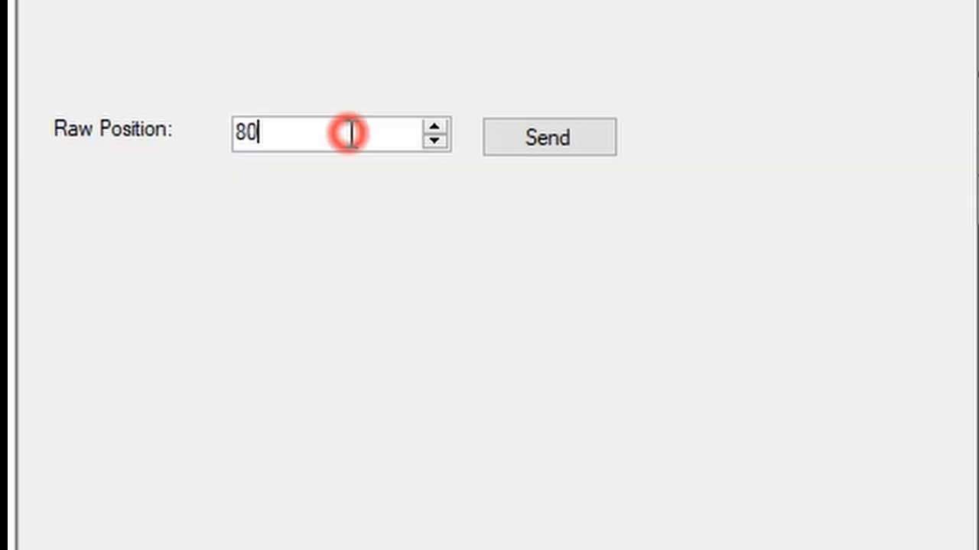
key(BackSpace)
key(BackSpace)
text(120)
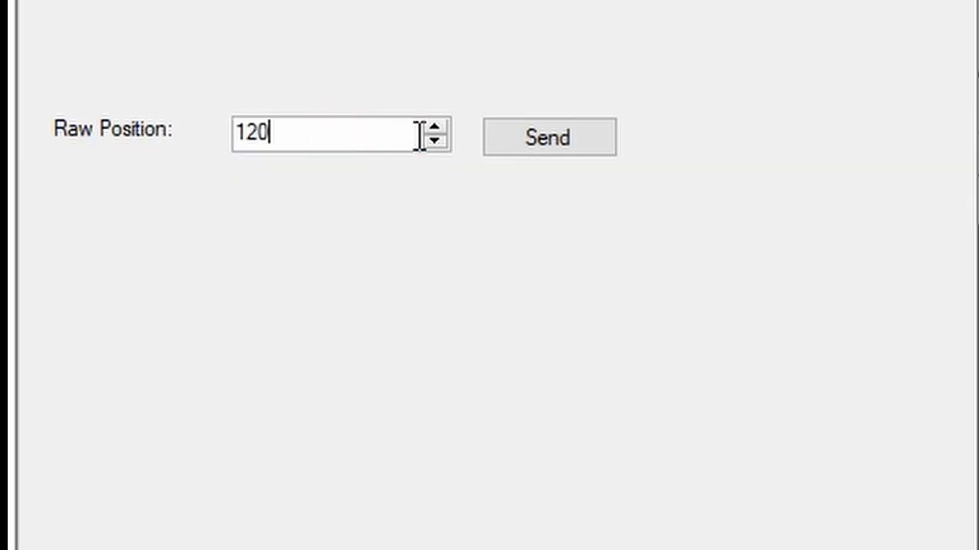
click(592, 139)
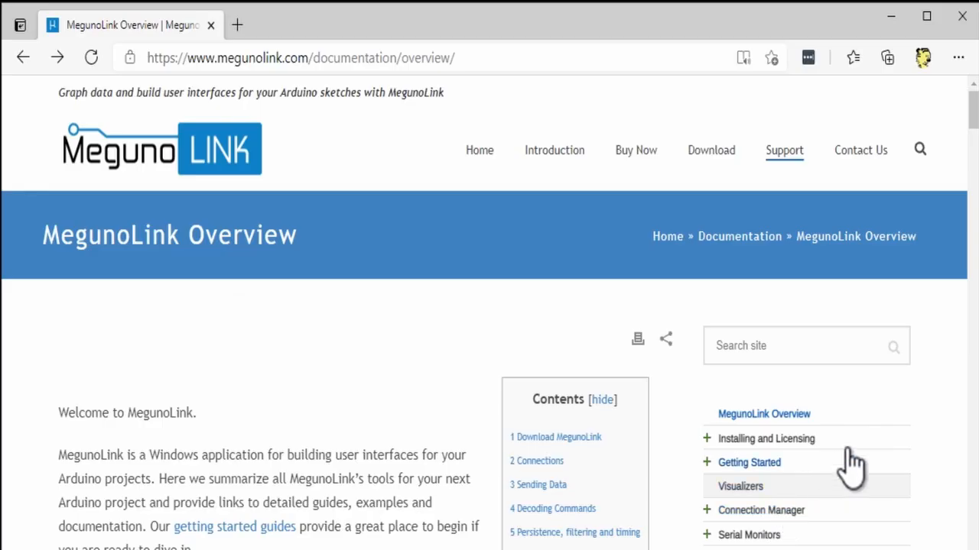
- Look through the Setup Arduino Integration page under Installing and Licensing in the MegunoLink documentation
click(852, 439)
click(856, 487)
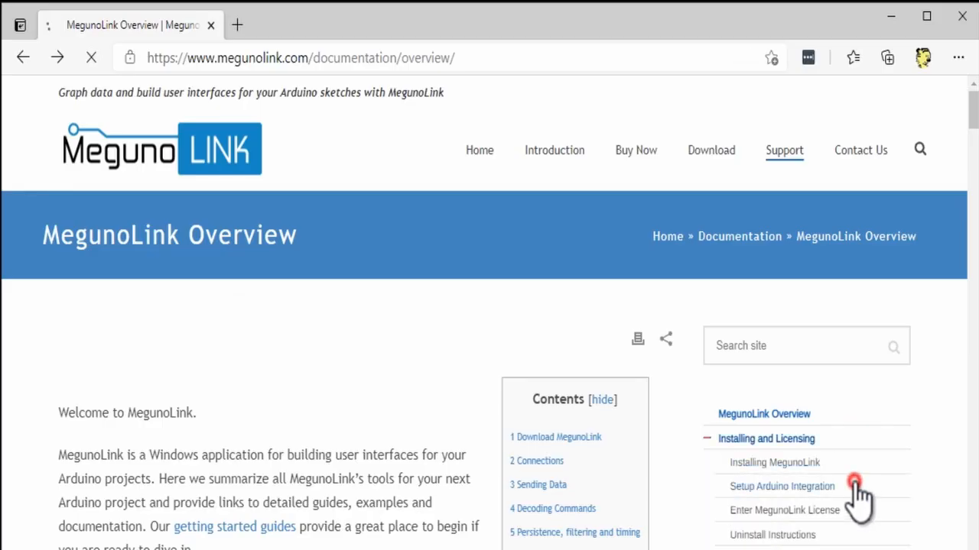
drag(969, 107, 975, 230)
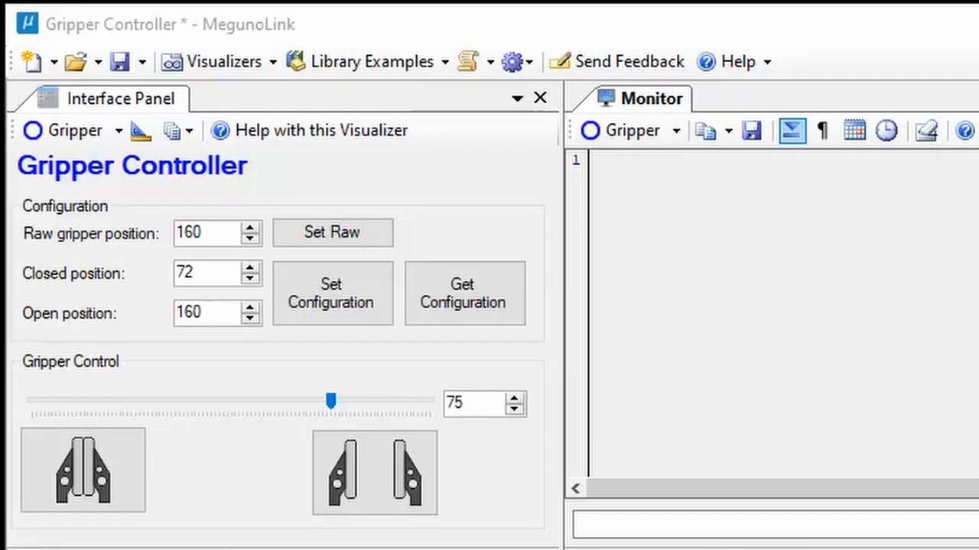
- Set the raw gripper position to 80 in the Gripper Controller and send it
double_click(201, 232)
text(80)
click(320, 229)
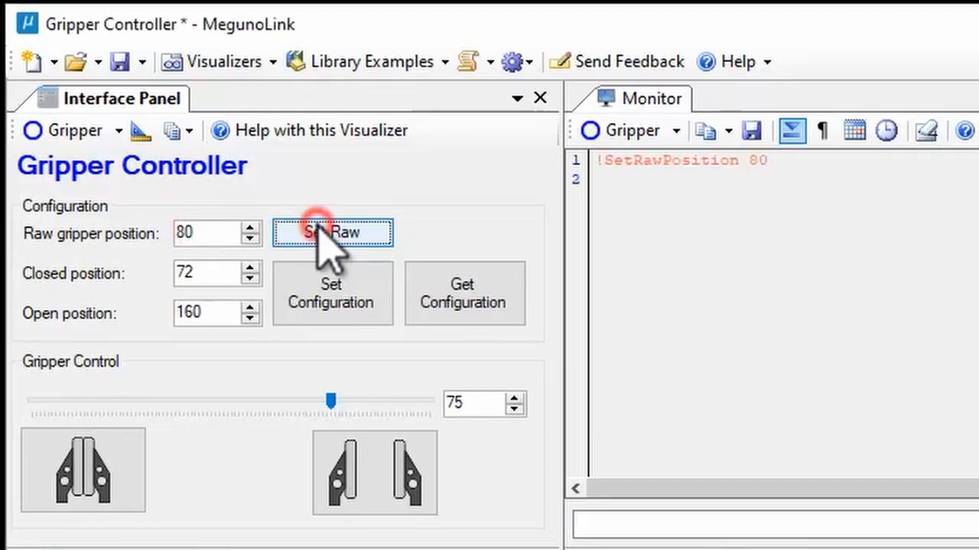
- Close the gripper fully, then reopen it and partly close it using the position slider
click(38, 448)
click(368, 467)
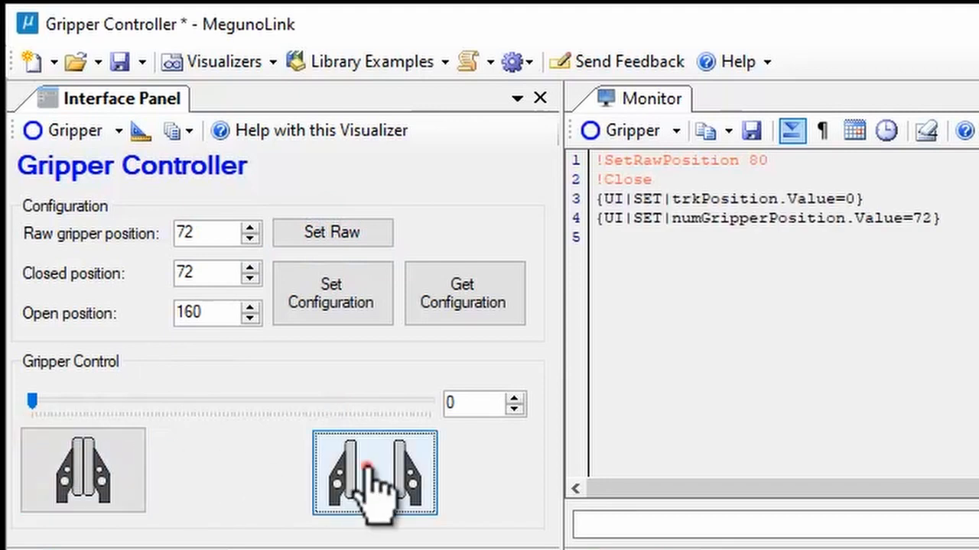
drag(428, 399, 181, 402)
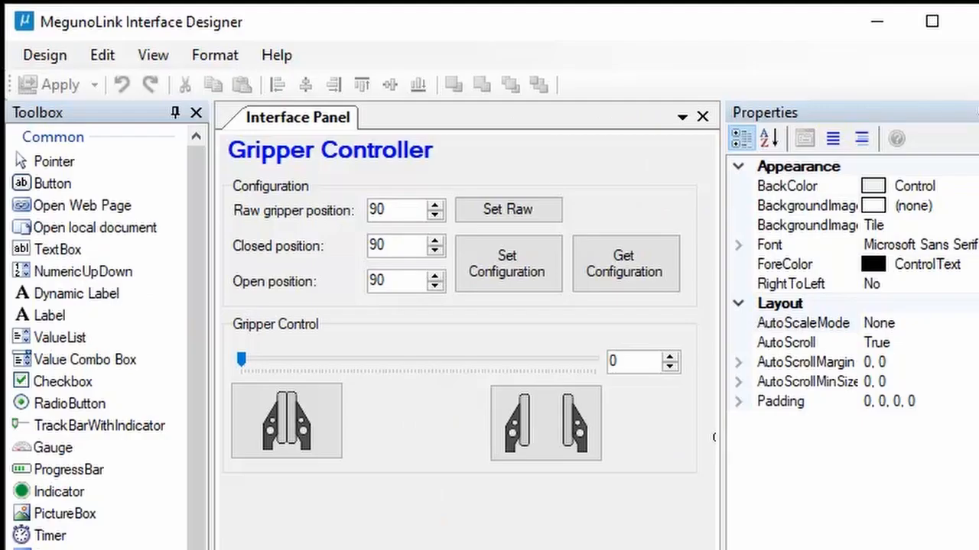
- Add a button between the two gripper image buttons and give the Set Configuration button a light green background
drag(52, 183, 379, 396)
click(493, 264)
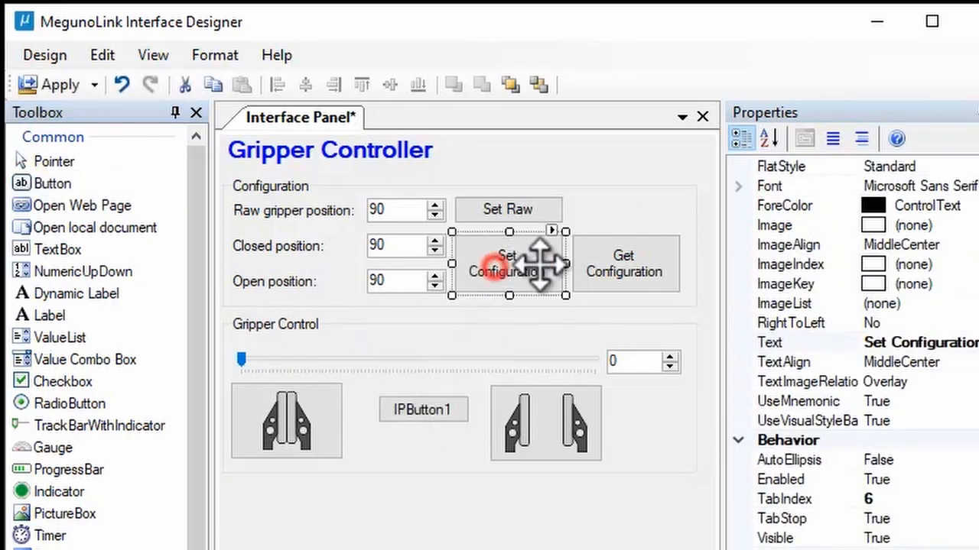
scroll(841, 306, up, 2)
click(978, 186)
click(978, 186)
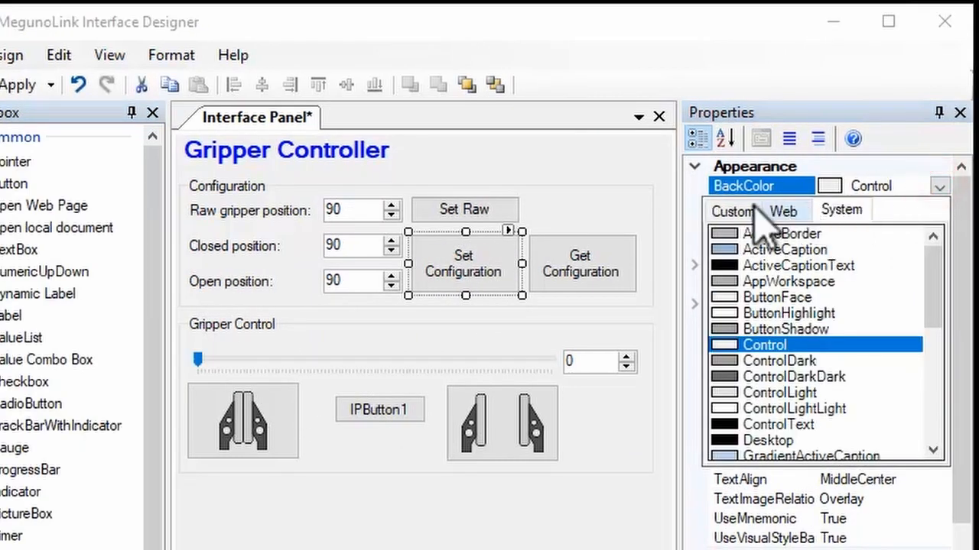
click(732, 210)
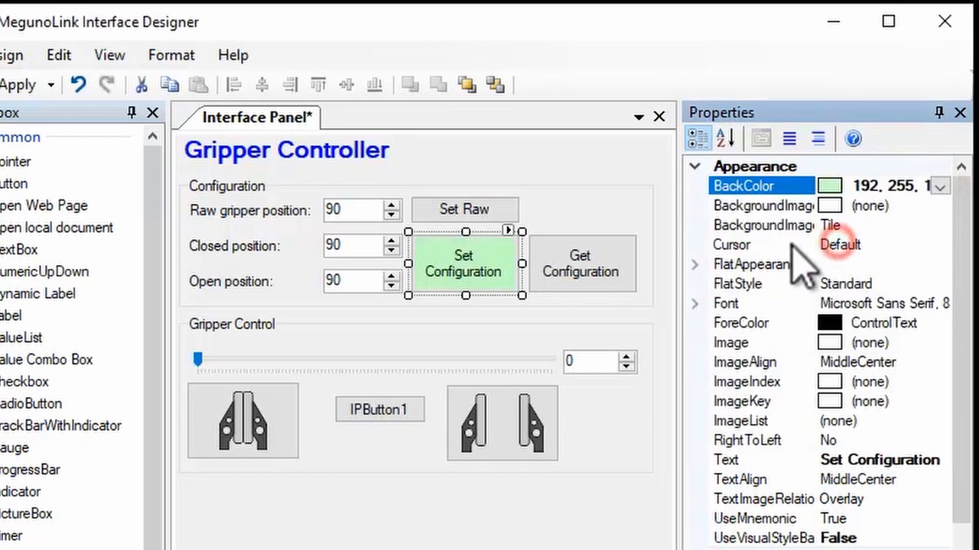
- Move the Set Configuration and Get Configuration buttons below the Gripper Control group
drag(469, 264, 305, 518)
drag(564, 264, 424, 511)
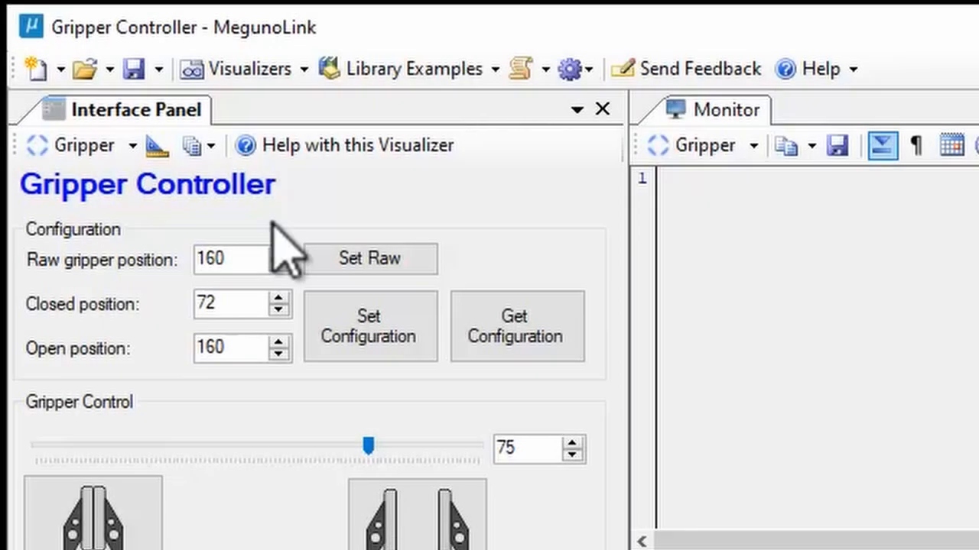
- Open the Gripper Controller panel in the designer, move its title to the panel's upper right corner and apply the change
click(156, 144)
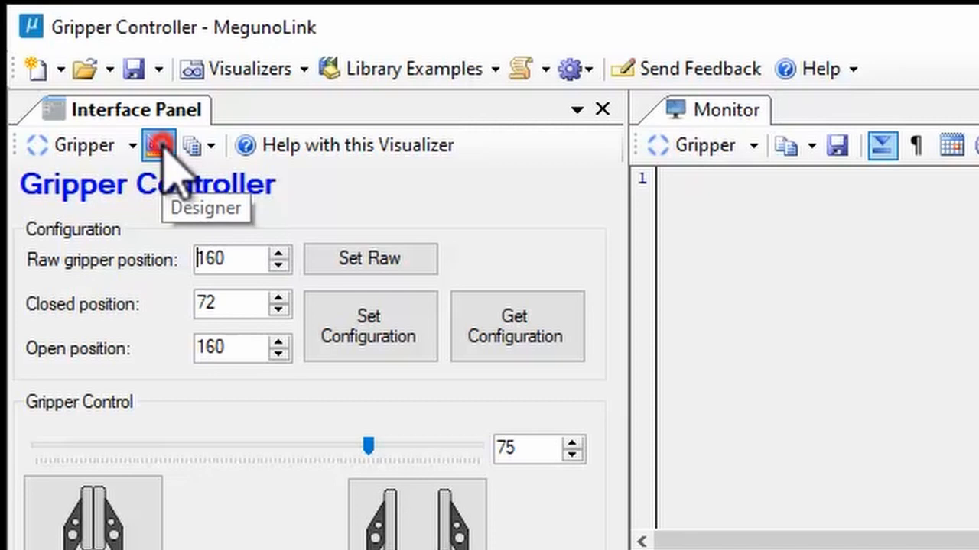
drag(443, 183, 767, 189)
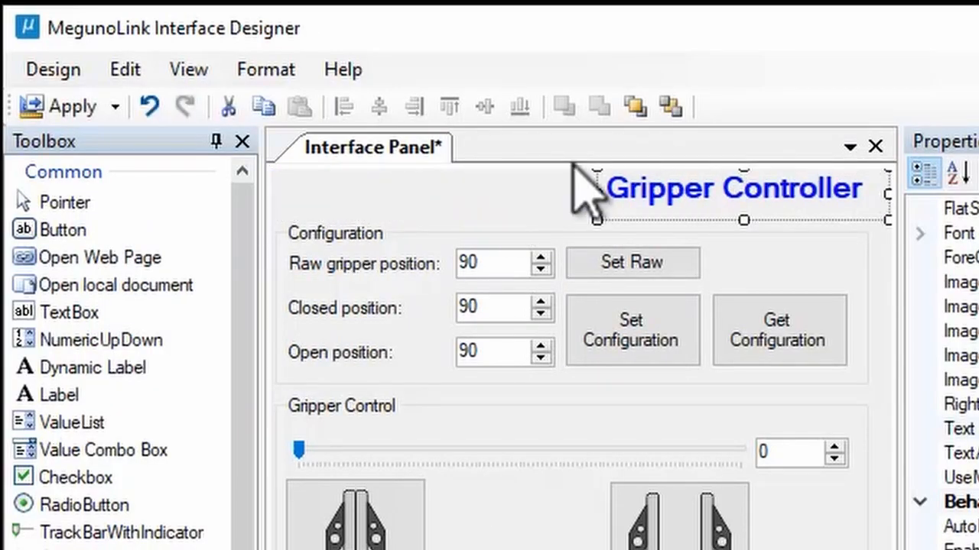
click(99, 106)
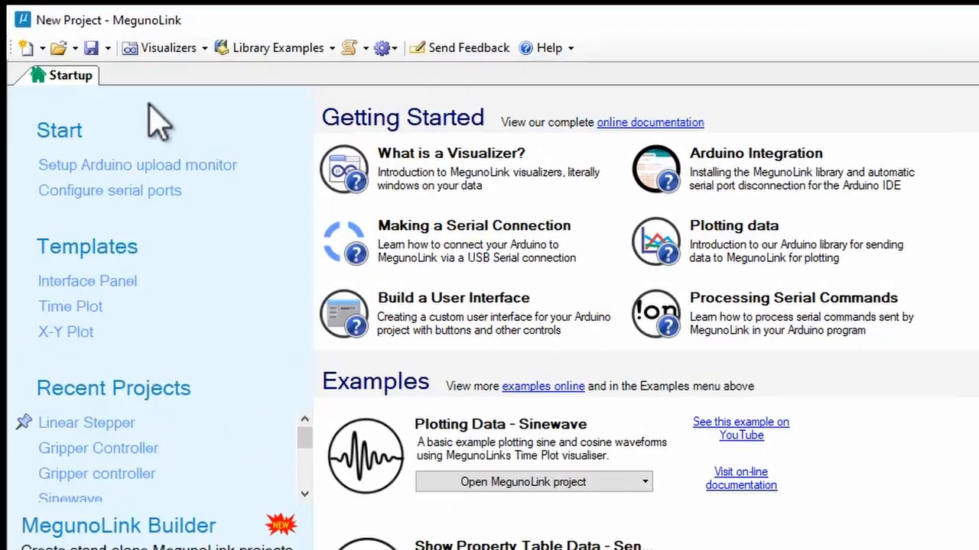
- Create a new project from the Interface Panel template and open its empty panel in the designer
click(34, 36)
click(213, 105)
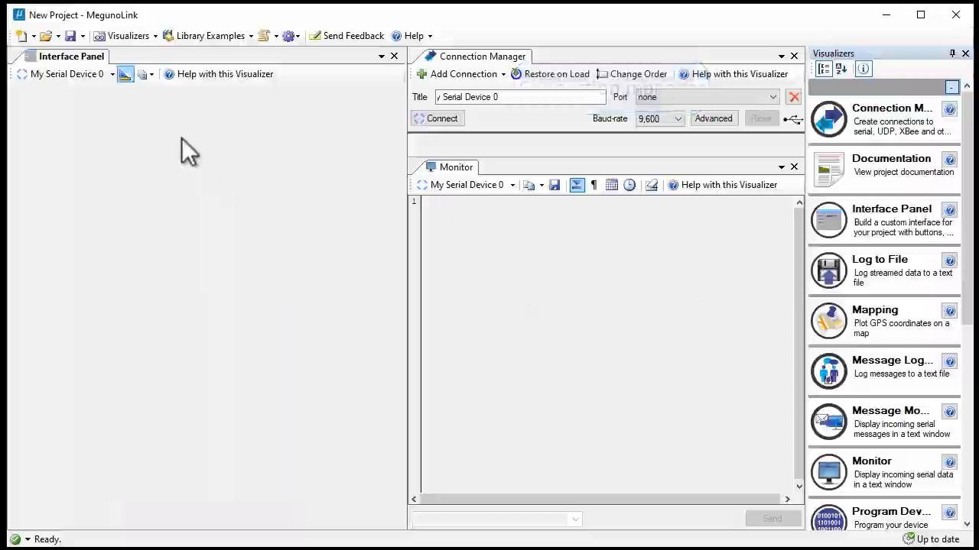
click(124, 73)
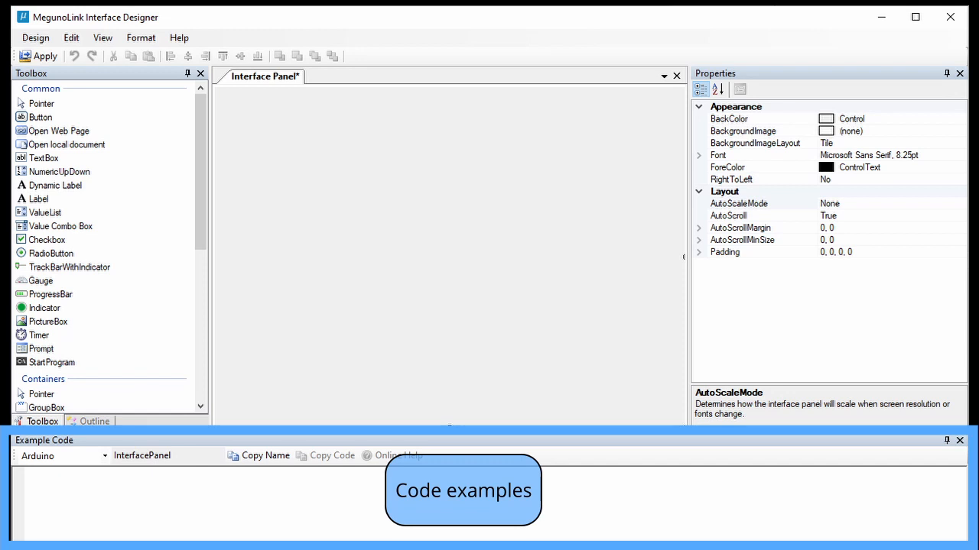
- Place a NumericUpDown control on the empty panel, with a button to its right and a label to its left
drag(69, 171, 310, 158)
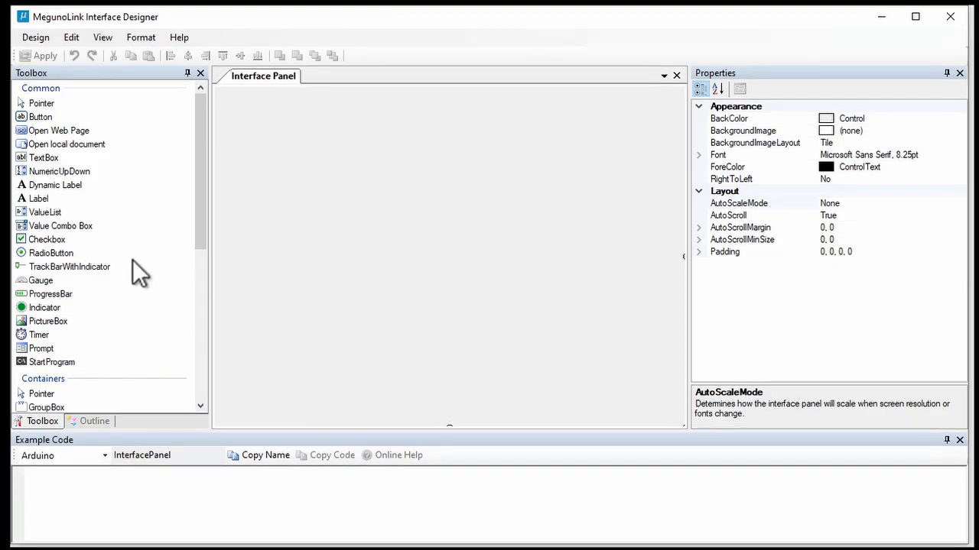
drag(604, 310, 604, 309)
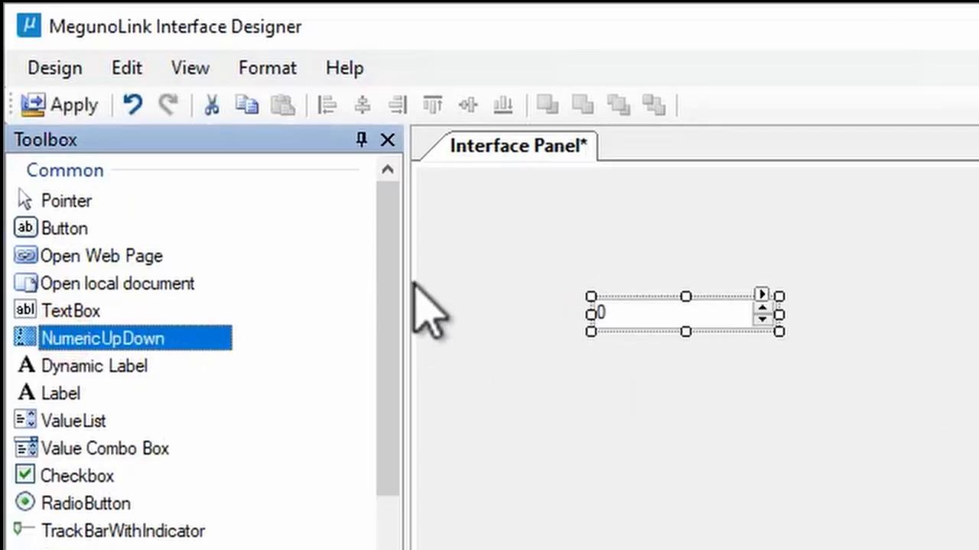
drag(31, 228, 822, 305)
drag(84, 392, 443, 304)
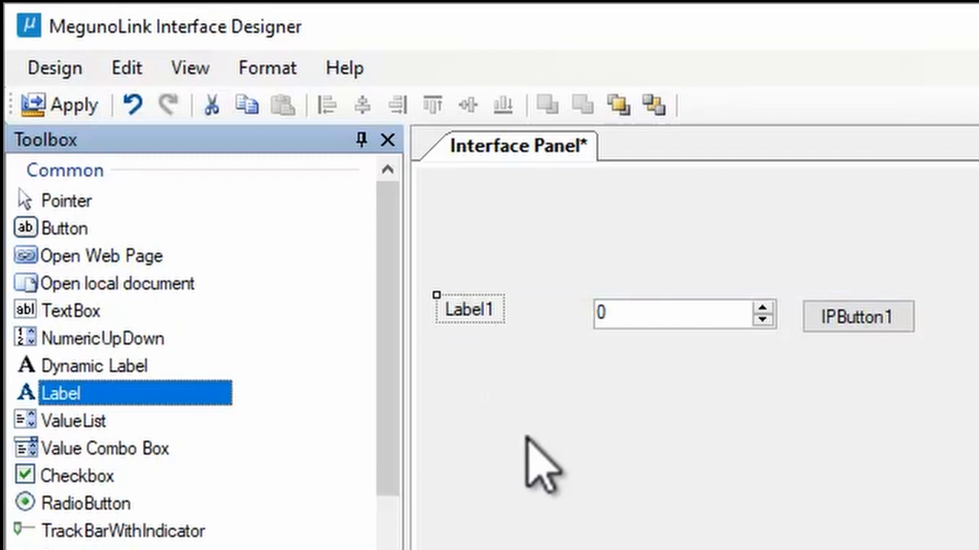
- Name the numeric control numRawPosition
click(670, 313)
scroll(906, 543, down, 1)
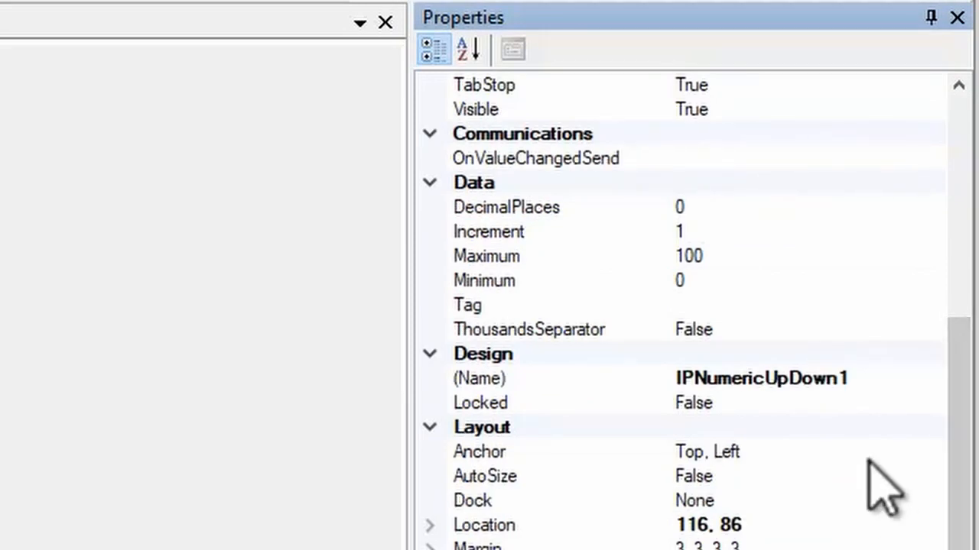
click(839, 375)
text(numRawPosition)
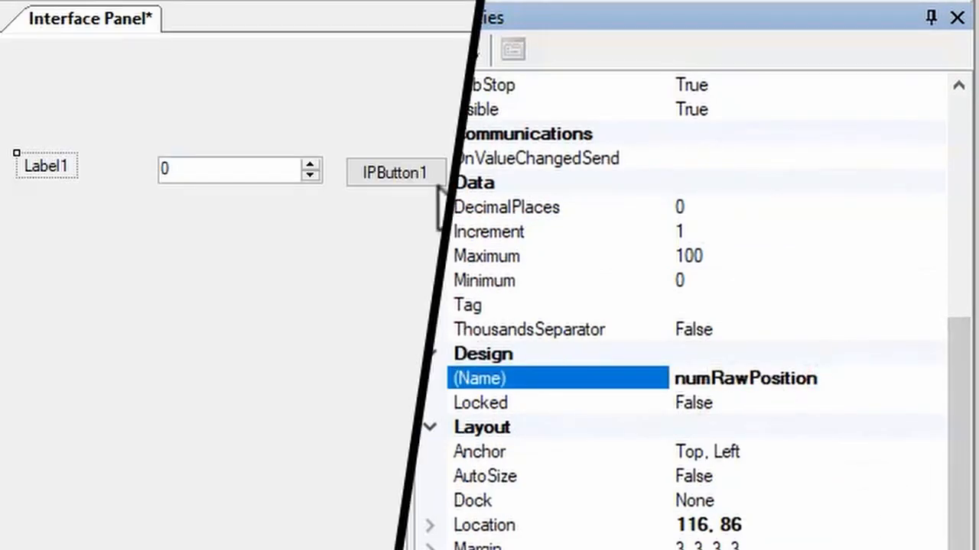
- Name the button bttnSendPosition and set its text to Send
click(383, 173)
click(534, 379)
text(bttnSendPosition)
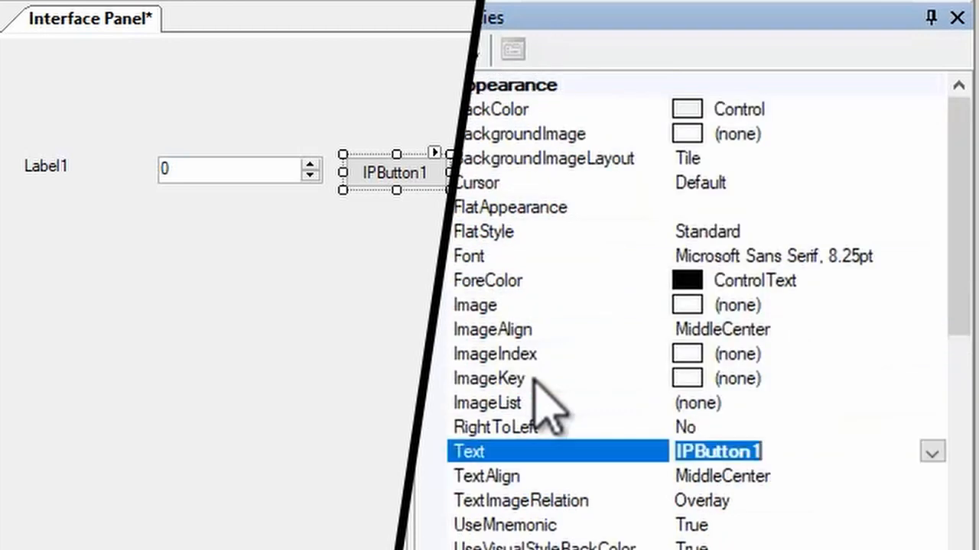
text(Send)
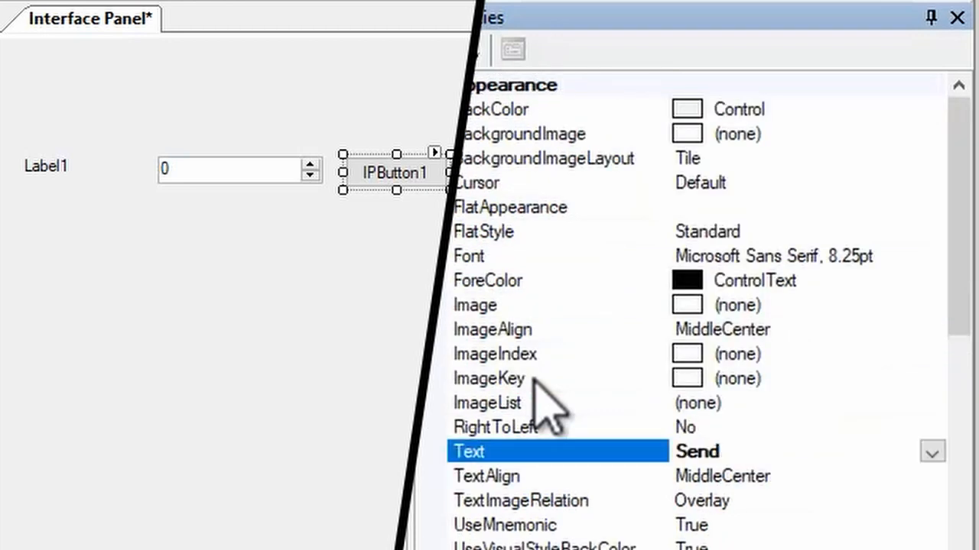
- Set the label's text to "Raw Position:"
click(48, 165)
click(566, 399)
text(Raw )
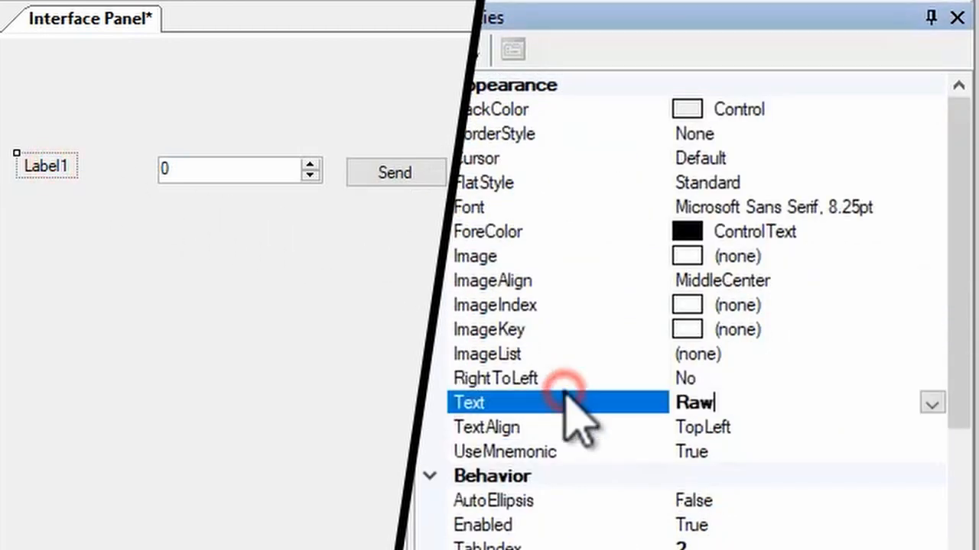
text(Position:)
key(Return)
- Set the numeric control's default value to 90 and its maximum to 180
click(236, 171)
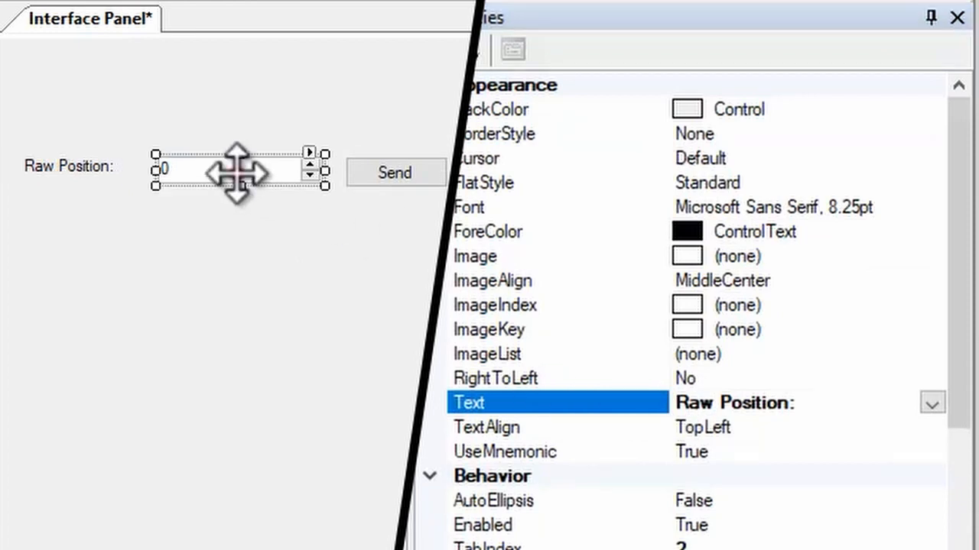
click(562, 327)
text(90)
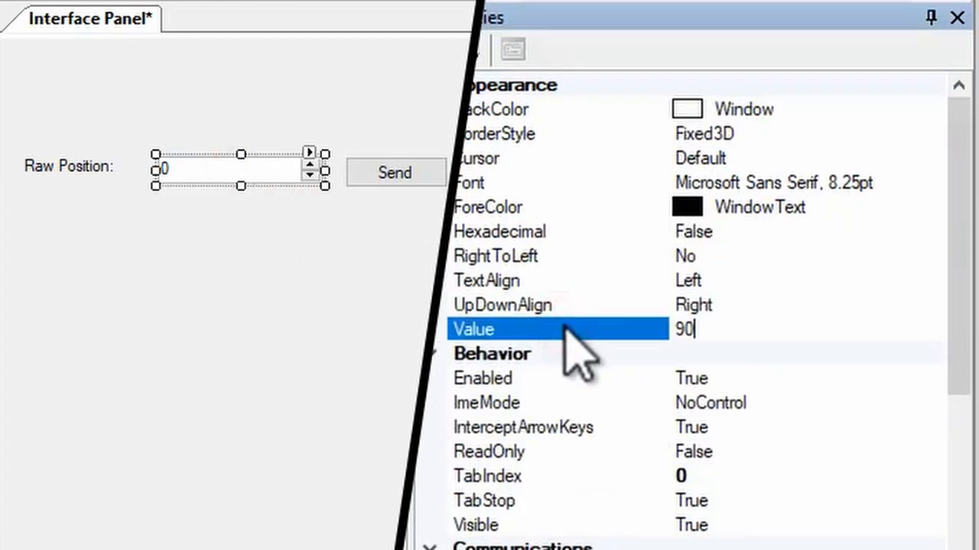
drag(962, 280, 896, 433)
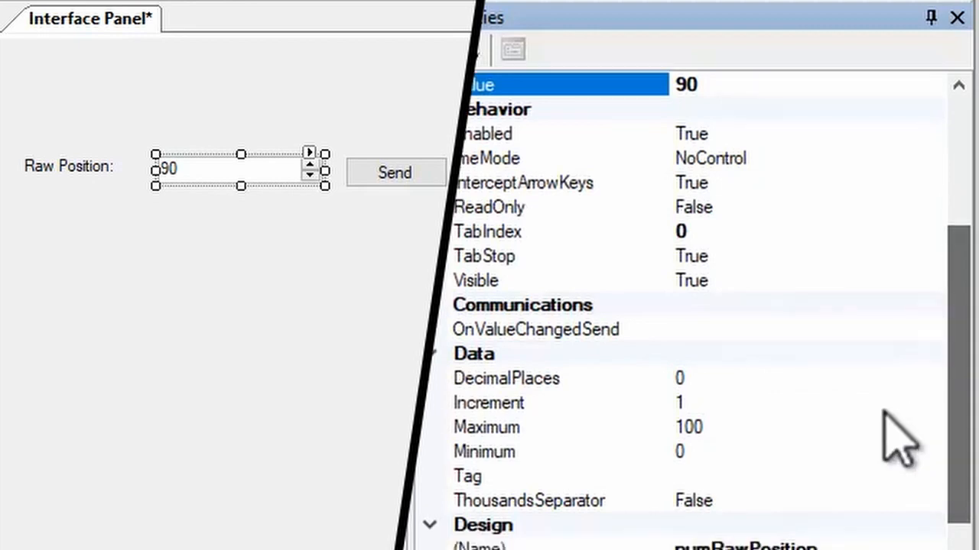
click(682, 451)
click(692, 428)
text(180)
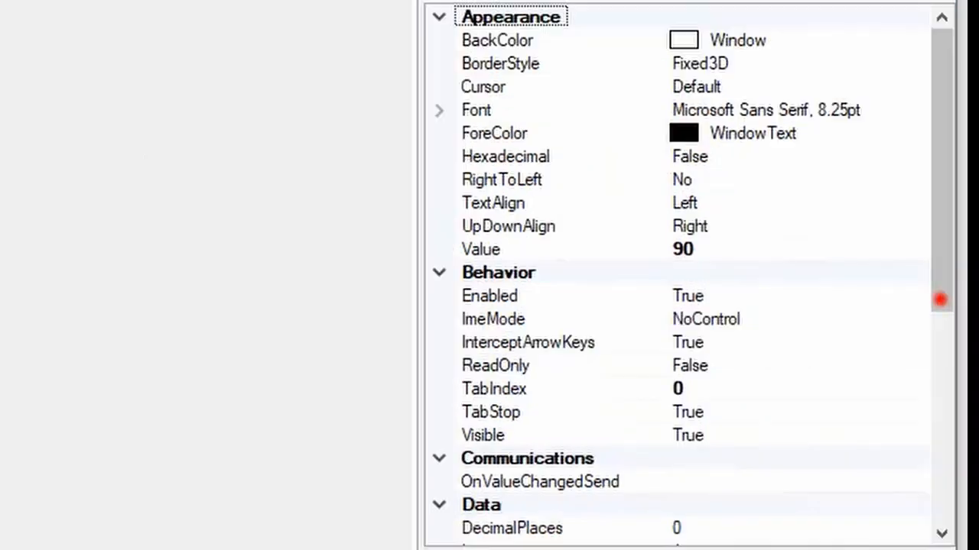
- Open the command editor for the Send button's OnClickSend property
drag(942, 299, 942, 495)
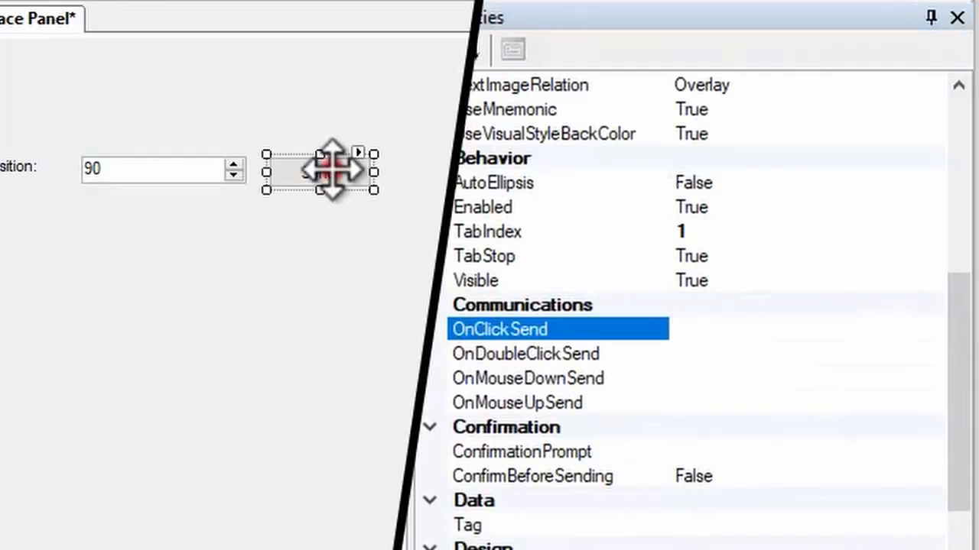
click(336, 170)
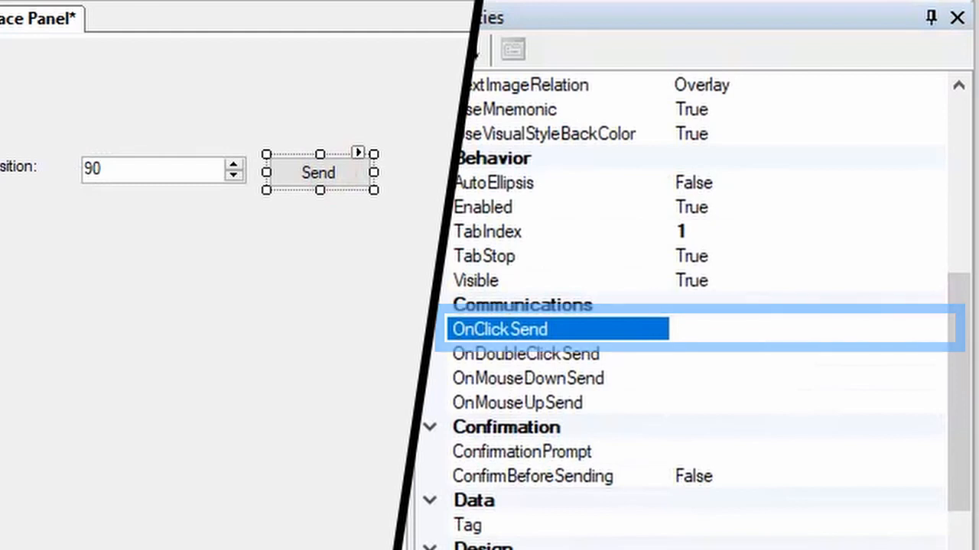
click(719, 328)
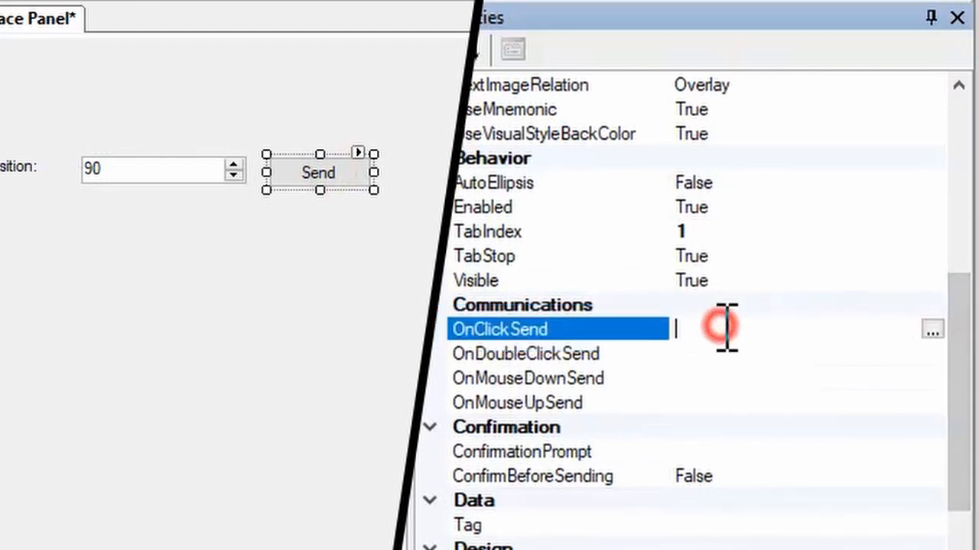
click(931, 330)
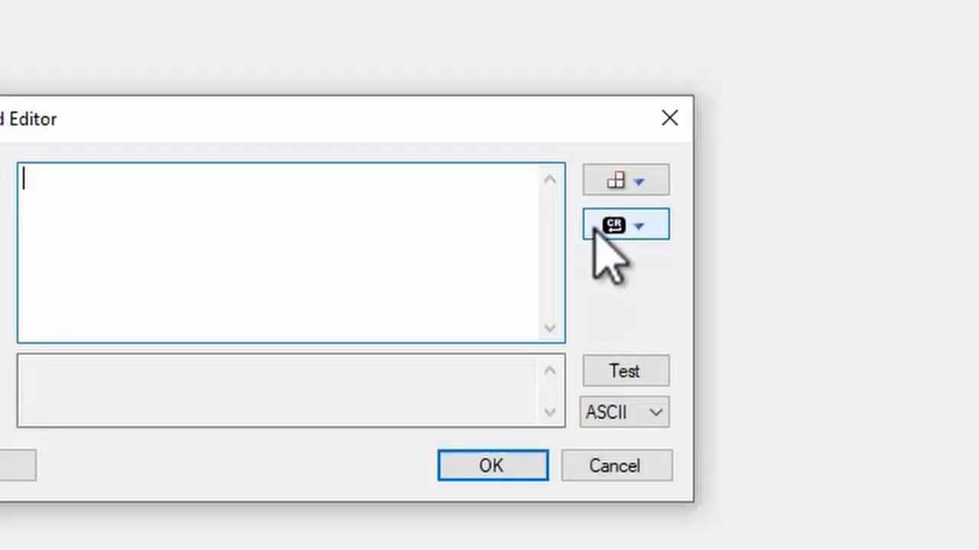
- Try inserting a carriage return + line feed and the numRawPosition Value reference into the command
click(779, 227)
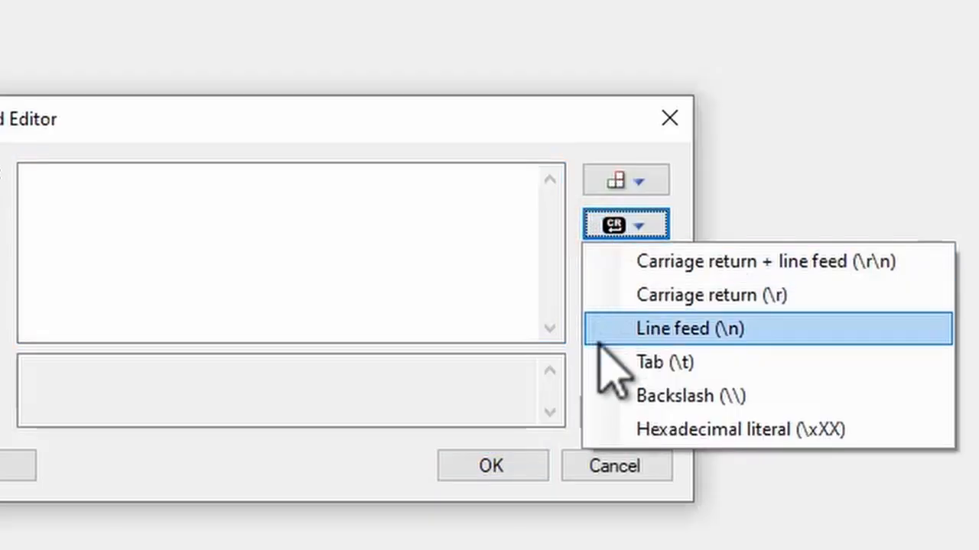
click(596, 260)
click(600, 184)
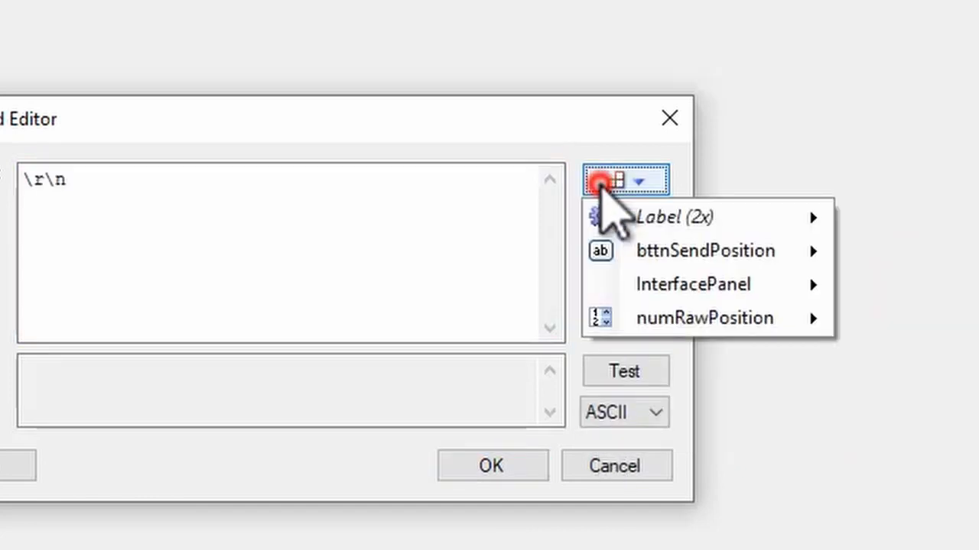
mouse_move(600, 320)
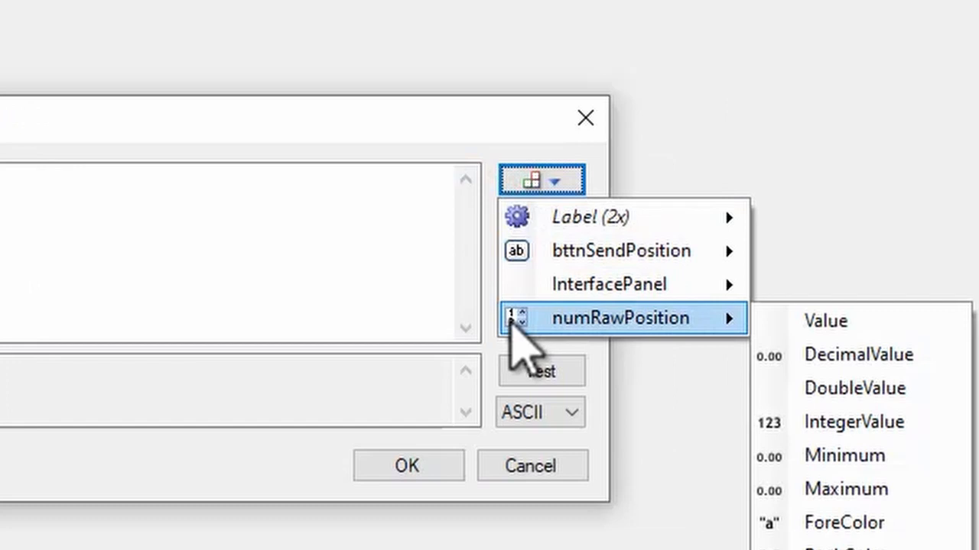
click(787, 322)
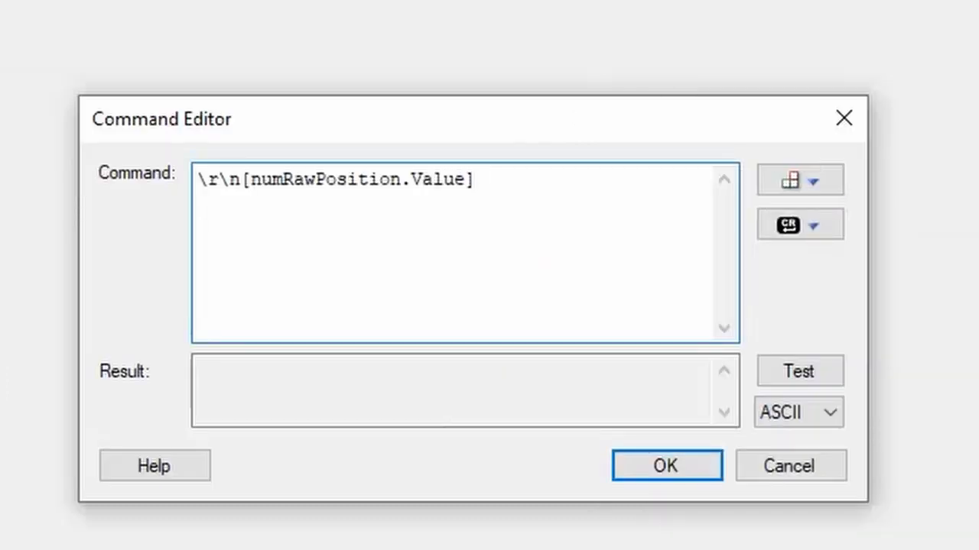
- Clear the entire command text
key(BackSpace)
key(BackSpace)
key(BackSpace)
key(BackSpace)
key(BackSpace)
key(BackSpace)
key(BackSpace)
key(BackSpace)
key(BackSpace)
key(BackSpace)
key(BackSpace)
key(BackSpace)
key(BackSpace)
key(BackSpace)
key(BackSpace)
key(BackSpace)
key(BackSpace)
key(BackSpace)
key(BackSpace)
key(BackSpace)
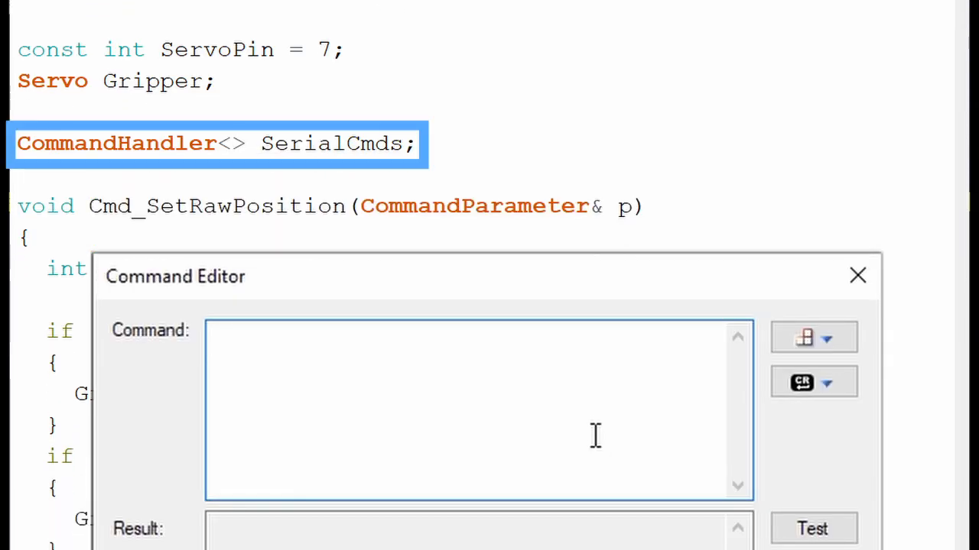
- Define the Send button's command as !SetRawPosition [numRawPosition.Value]\r\n, inserting the value reference and line ending from the available options
text(!)
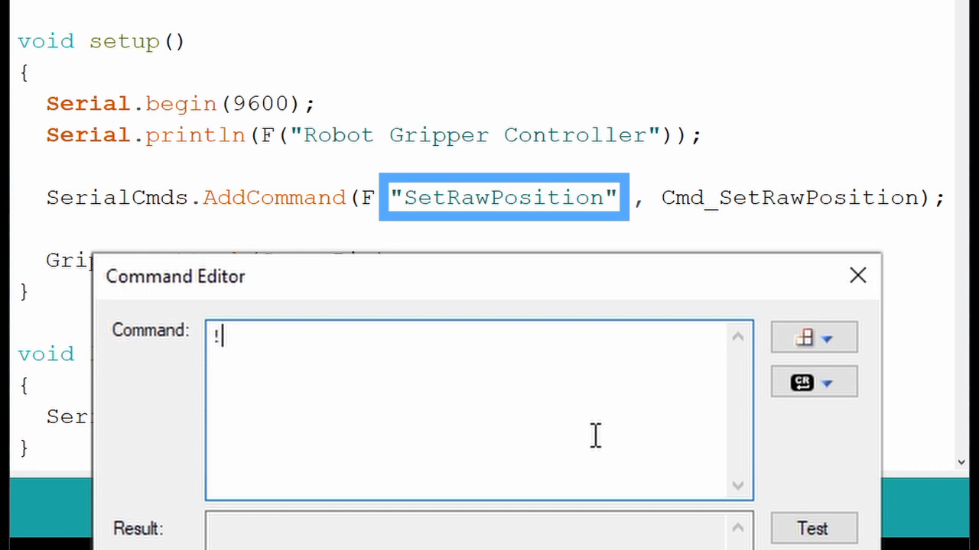
text(SetRawPosition)
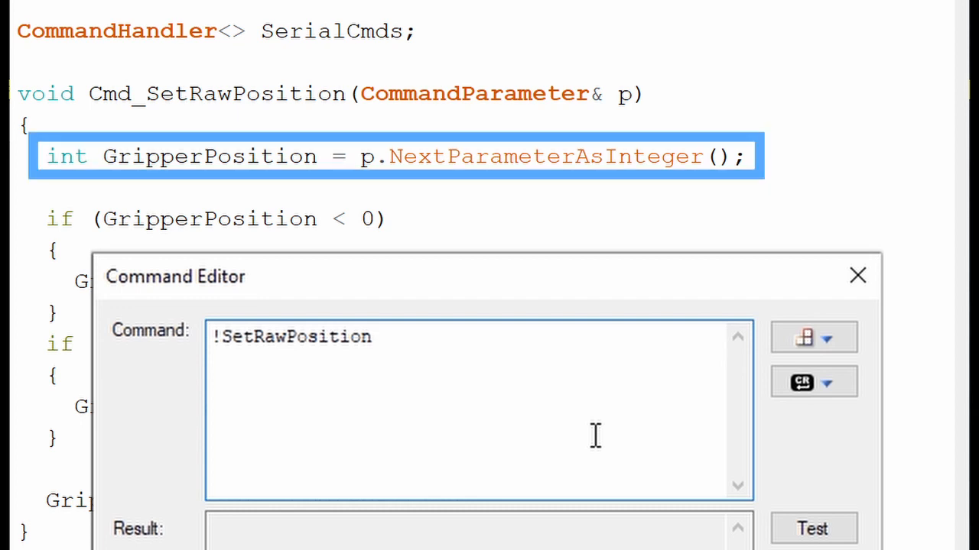
click(826, 338)
mouse_move(792, 490)
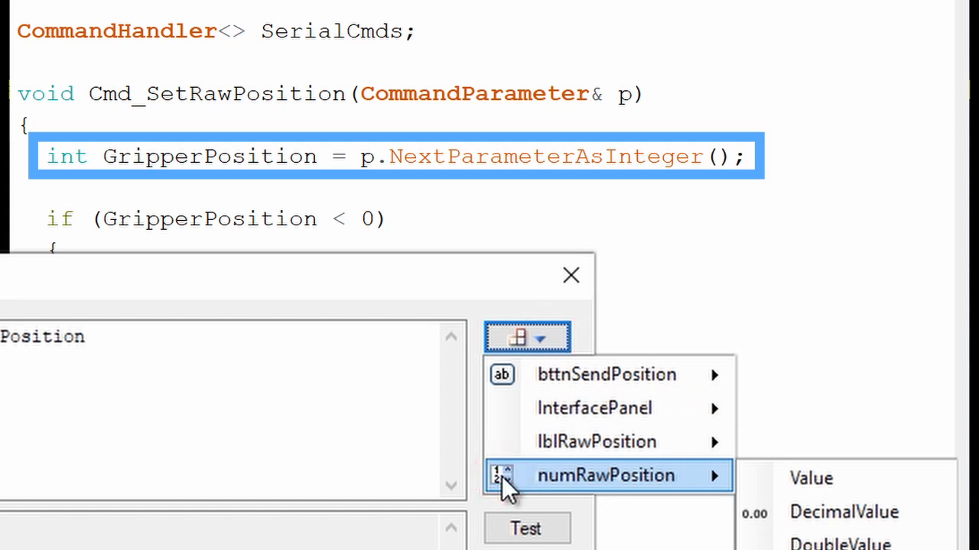
click(926, 480)
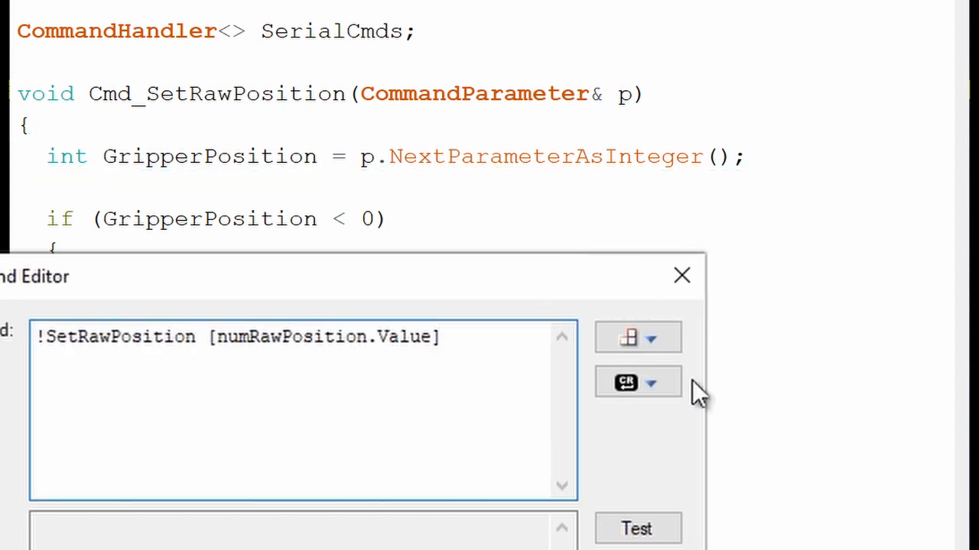
click(665, 380)
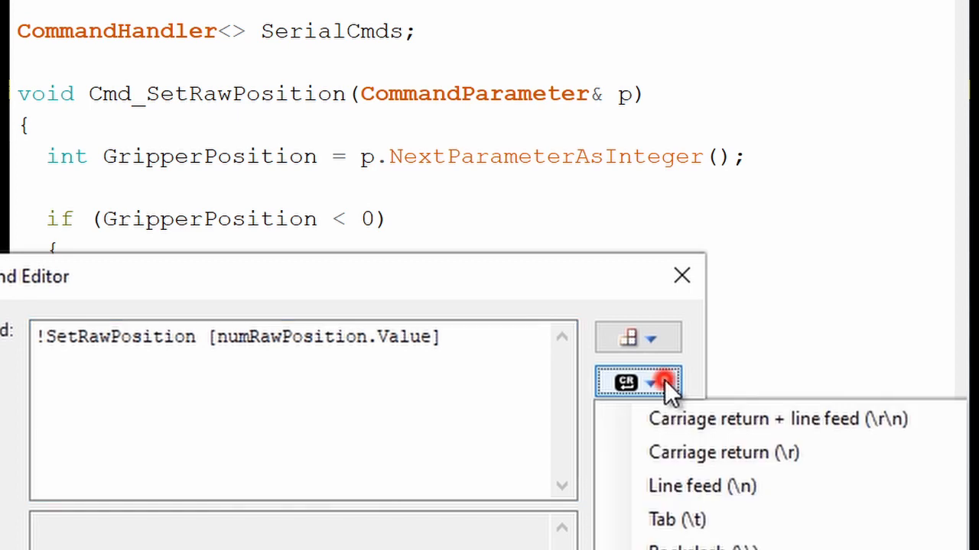
click(612, 414)
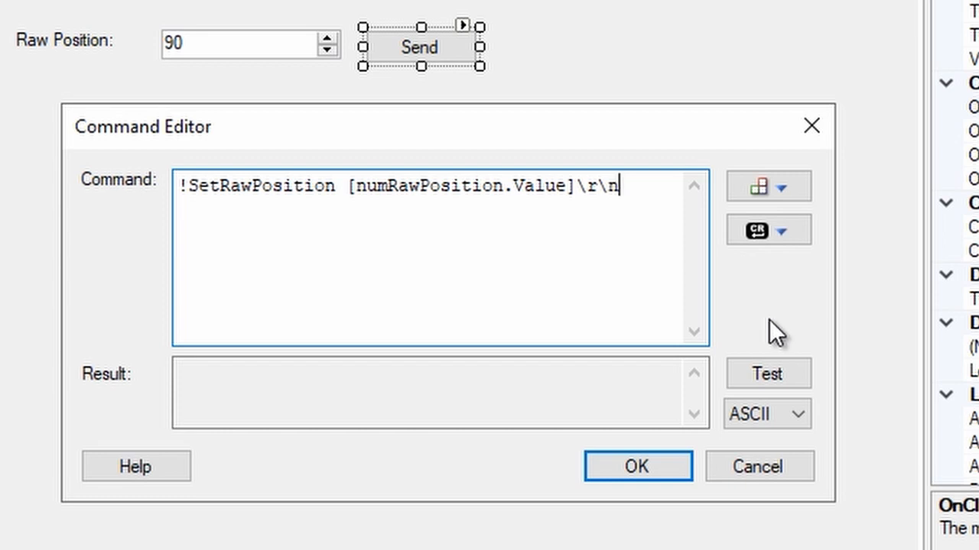
- Test and accept the Send button's command, and apply the design to the interface panel
click(792, 374)
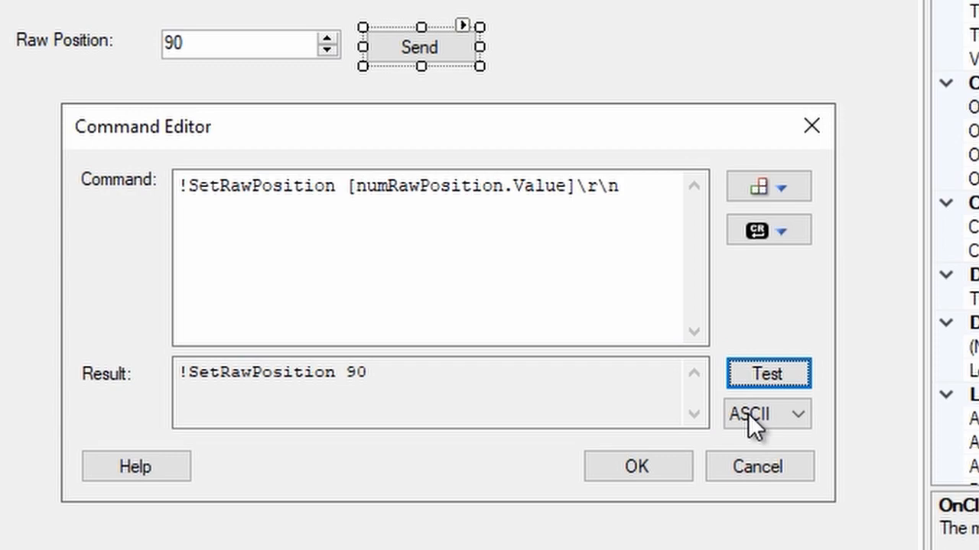
click(670, 468)
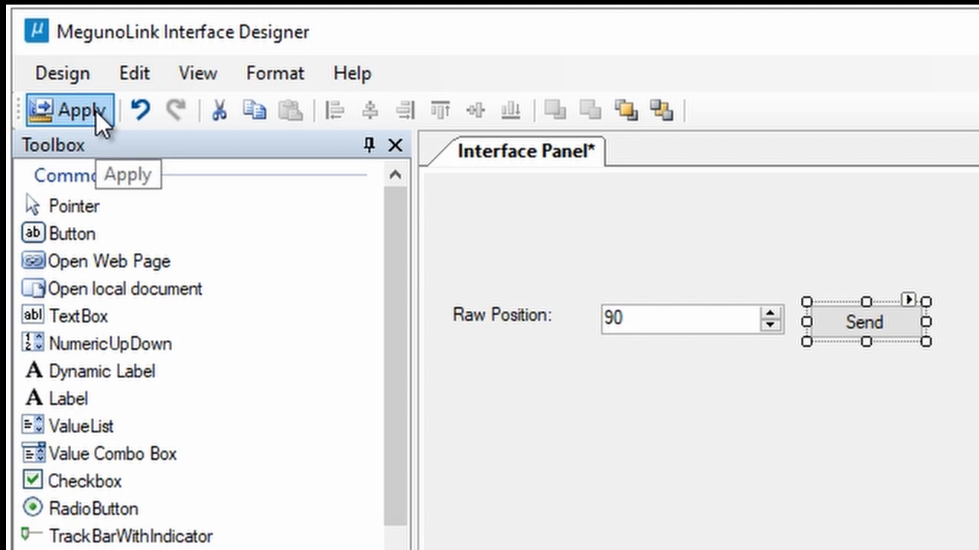
click(95, 111)
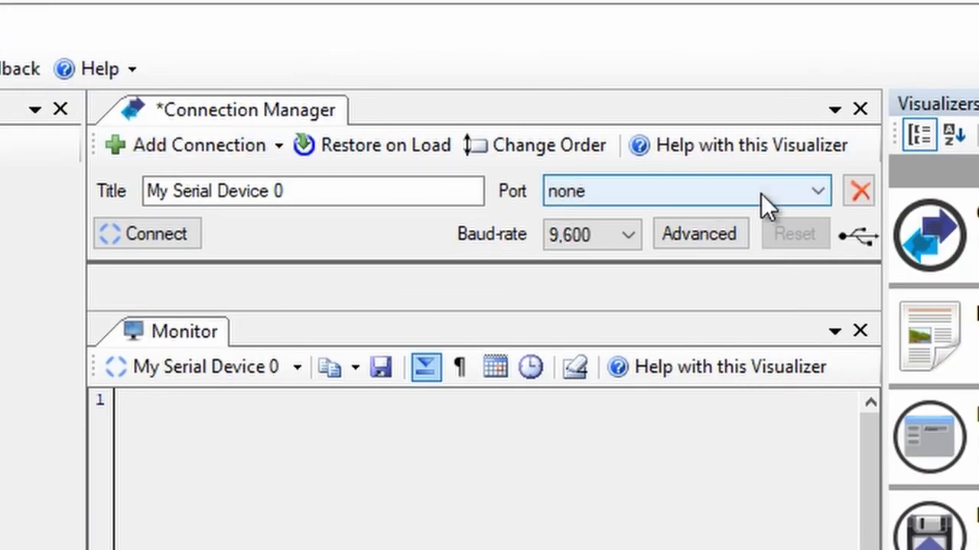
- Connect the serial device to the Arduino Uno on port COM7
click(761, 193)
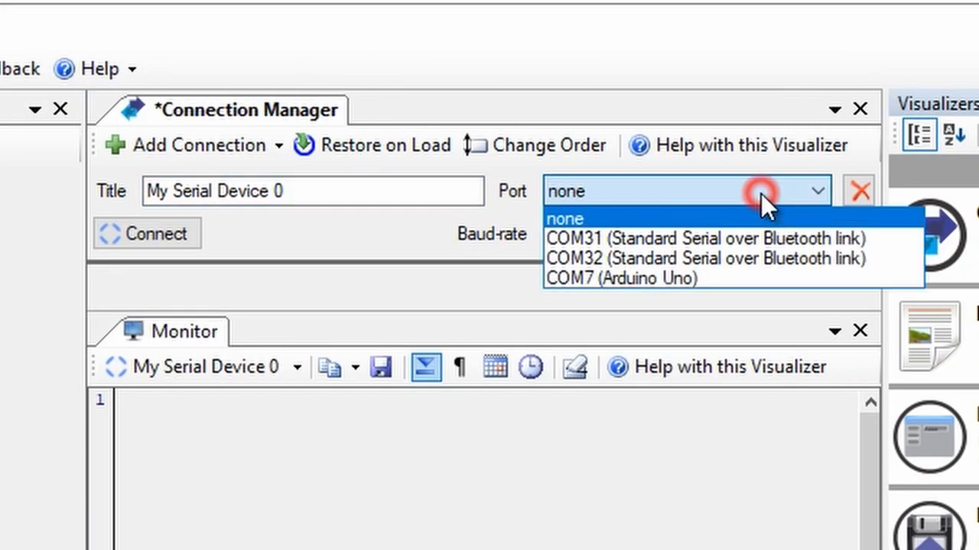
click(762, 279)
click(147, 240)
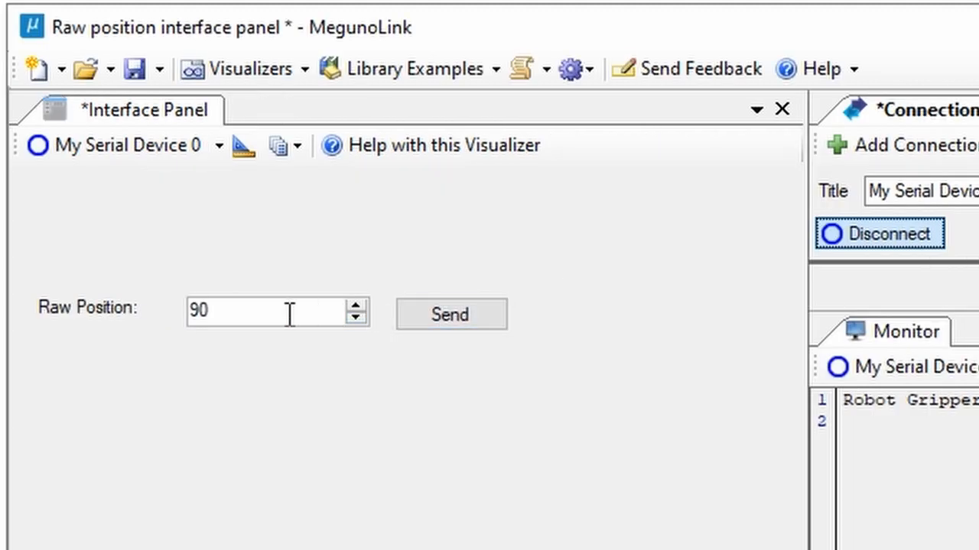
- Send raw position 80 and then raw position 60 to the gripper
double_click(282, 314)
text(80)
click(492, 316)
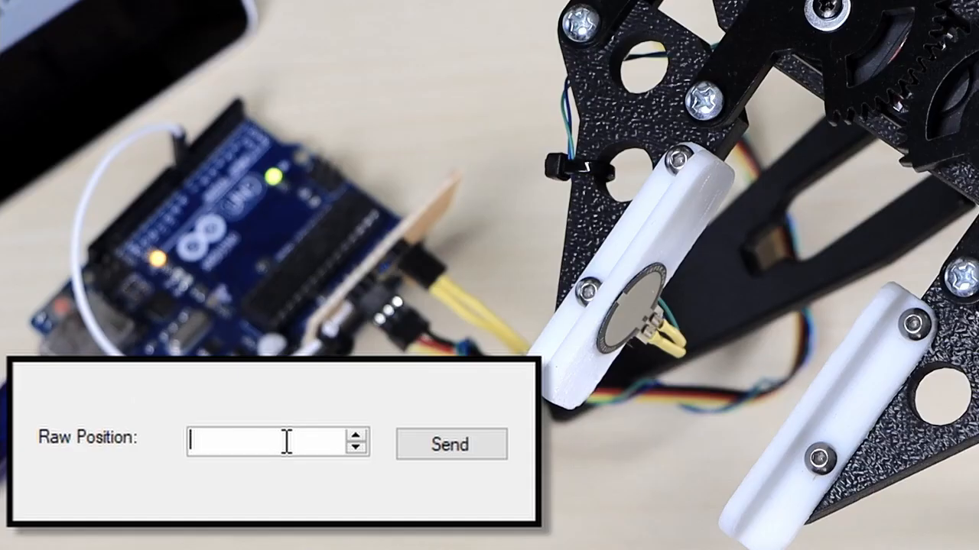
text(60)
click(494, 446)
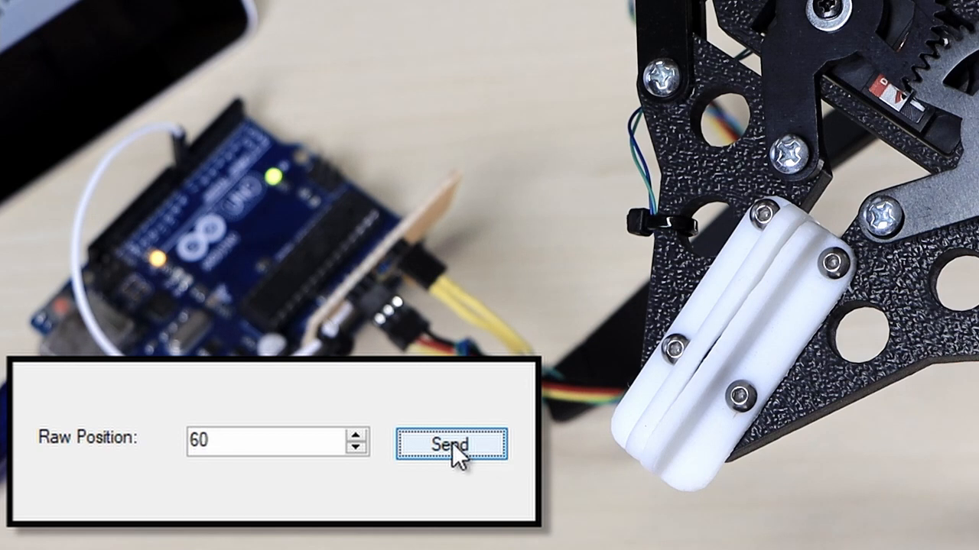
- Send raw positions 140 and 160 to the gripper, and finish by sending 140 again
double_click(286, 441)
text(140)
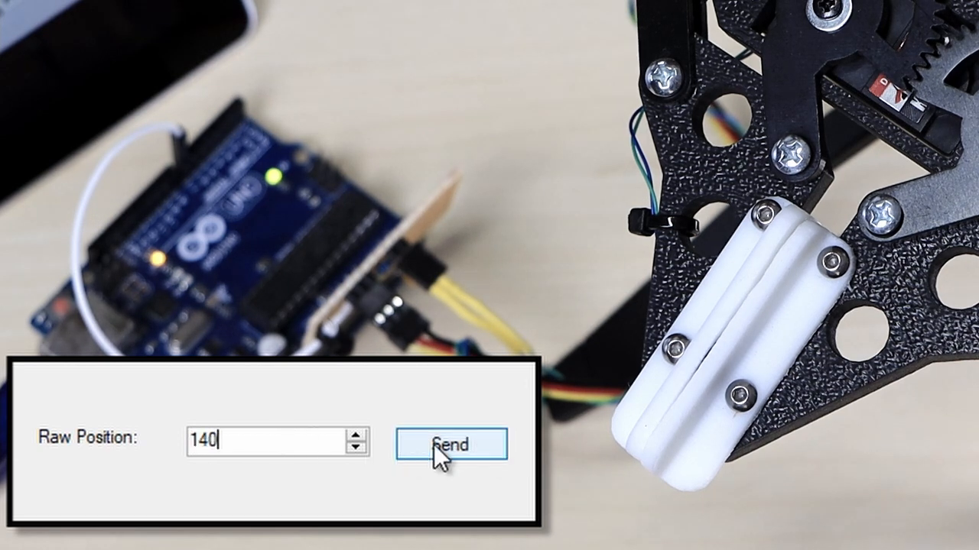
click(493, 448)
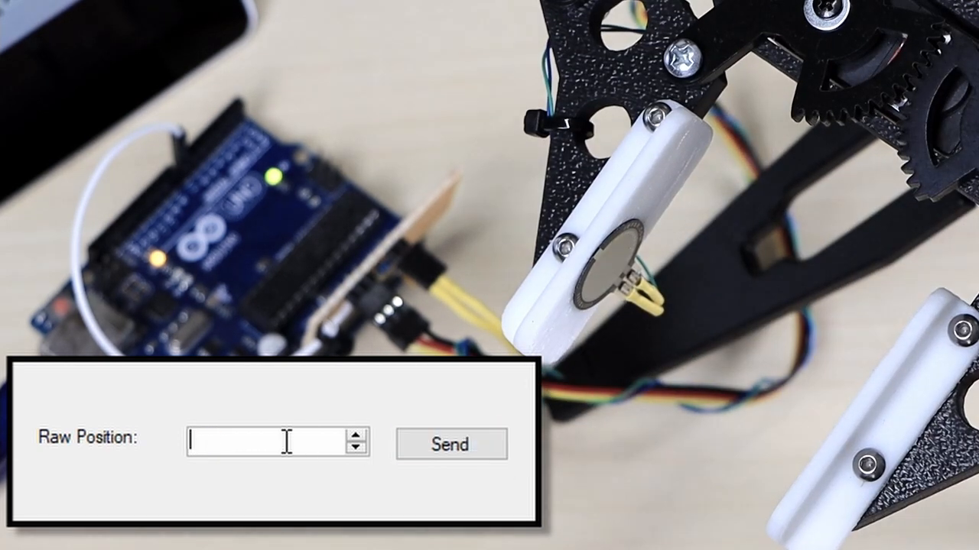
text(160)
click(493, 446)
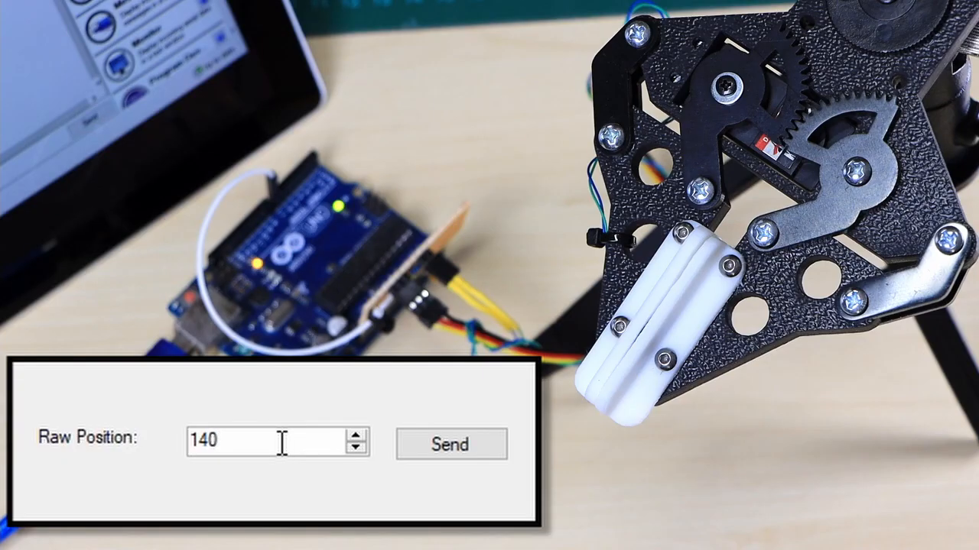
click(494, 445)
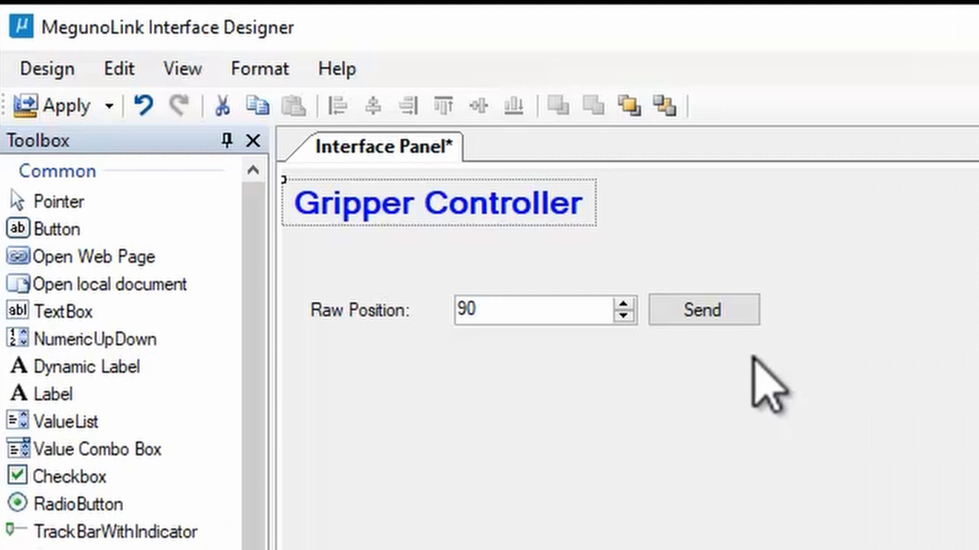
- Duplicate the Raw Position row twice below the original and place an extra Send button beside each copied row
drag(690, 356, 358, 272)
drag(525, 310, 536, 391)
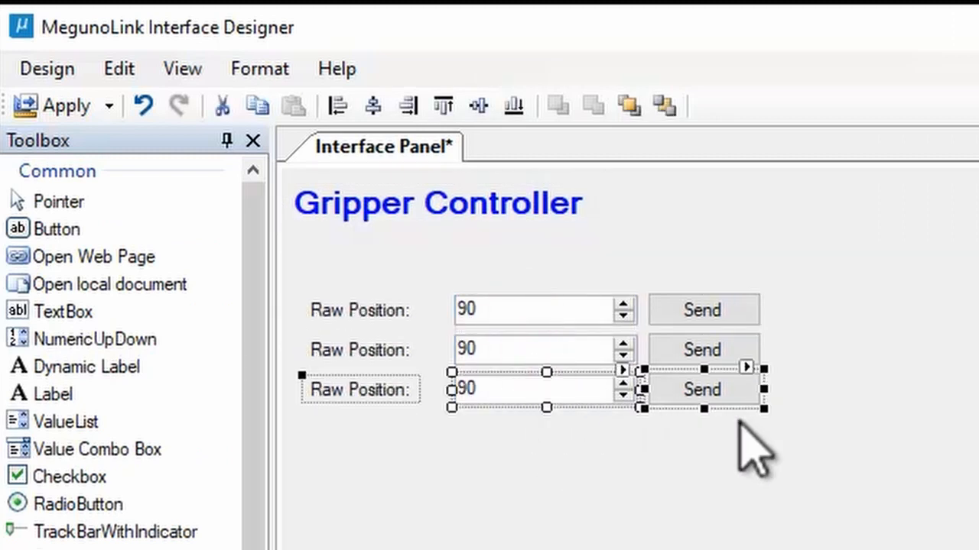
drag(828, 437, 840, 352)
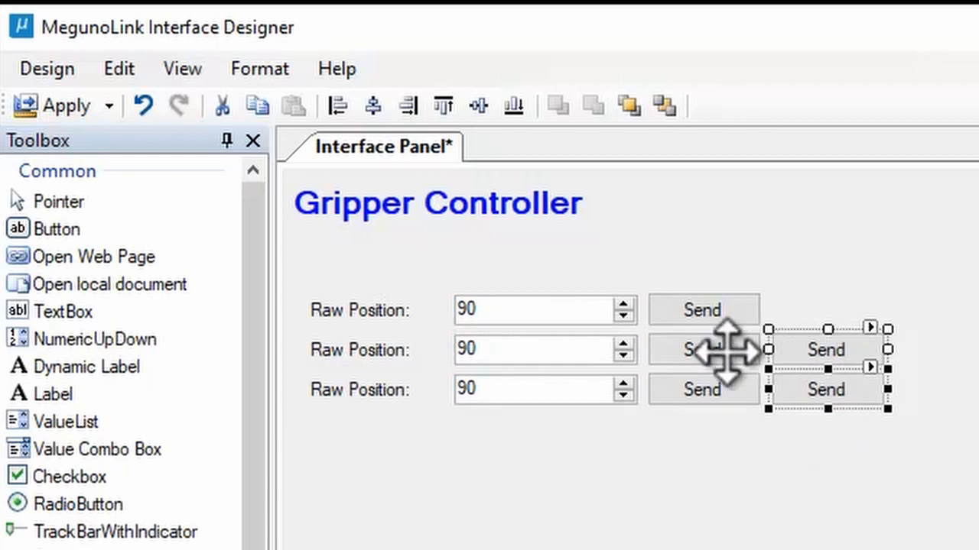
- Set the label text of the first copied row to "Closed Position:"
click(375, 349)
click(891, 400)
text(Closed Position:)
- Change the text of the extra button beside the copied position rows to Print
click(880, 400)
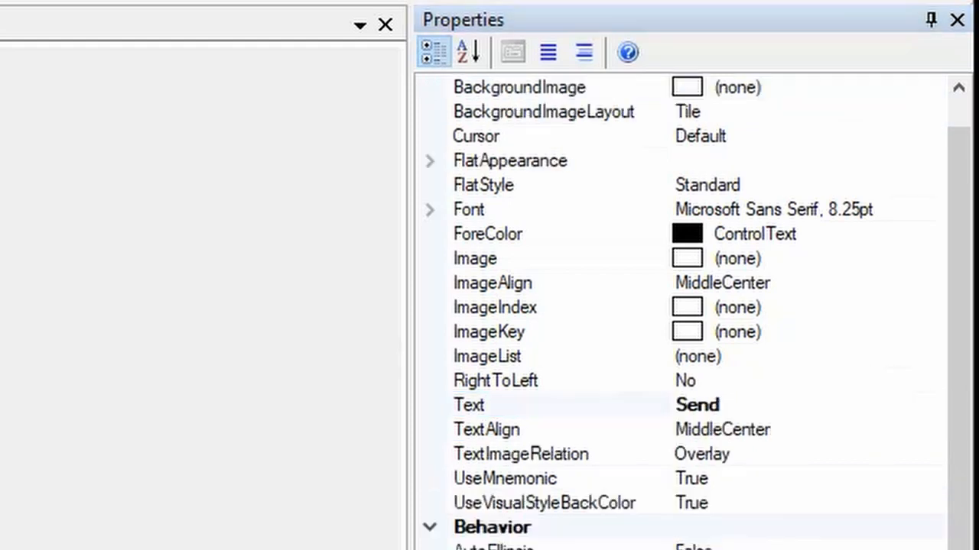
click(883, 401)
key(BackSpace)
key(BackSpace)
key(BackSpace)
key(BackSpace)
text(Print)
key(Return)
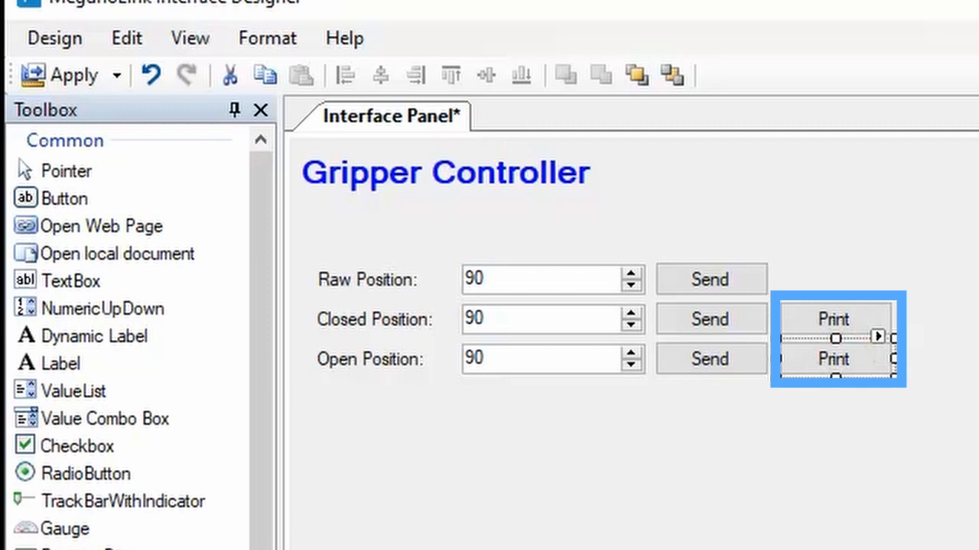
- Add Open and Close buttons side by side below the position rows and apply the design to the panel
click(50, 195)
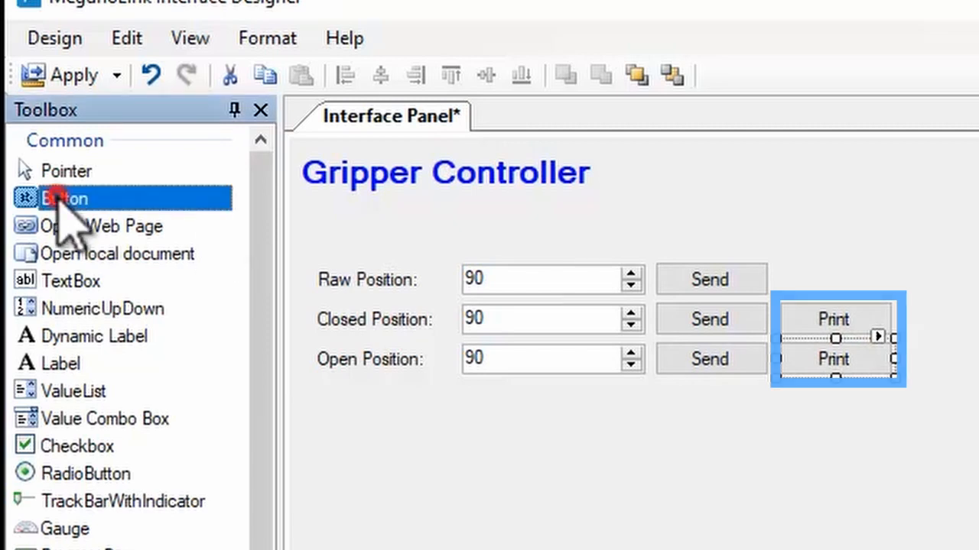
drag(486, 430, 607, 470)
drag(28, 197, 672, 459)
text(Close)
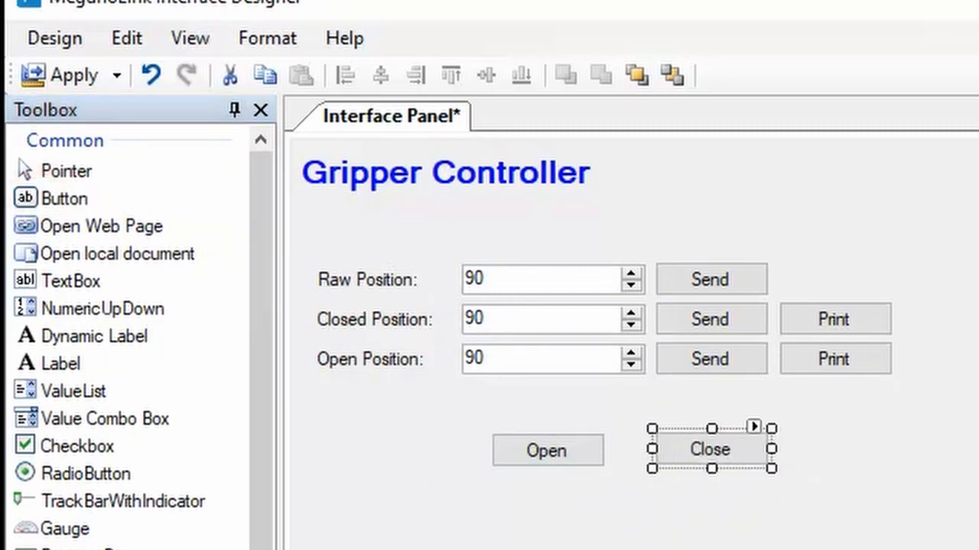
key(Escape)
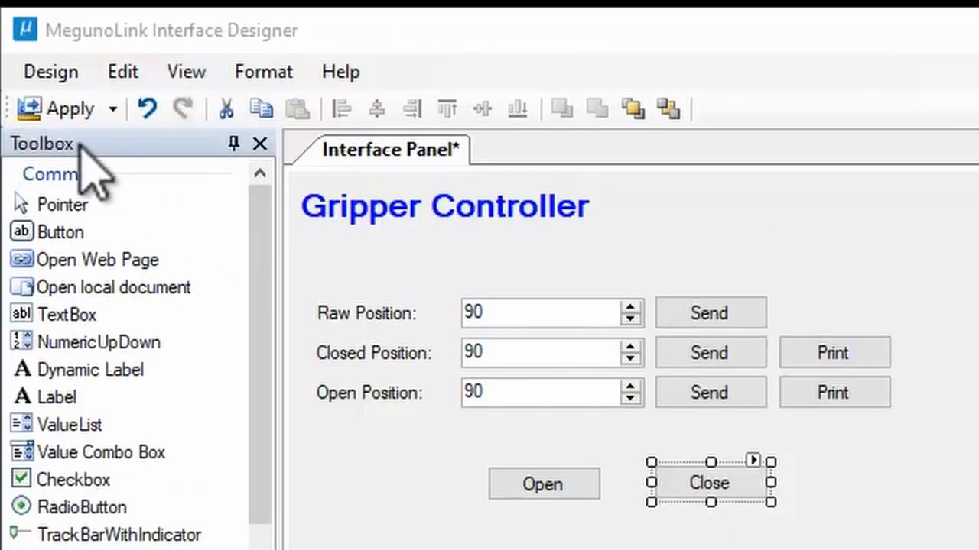
click(50, 103)
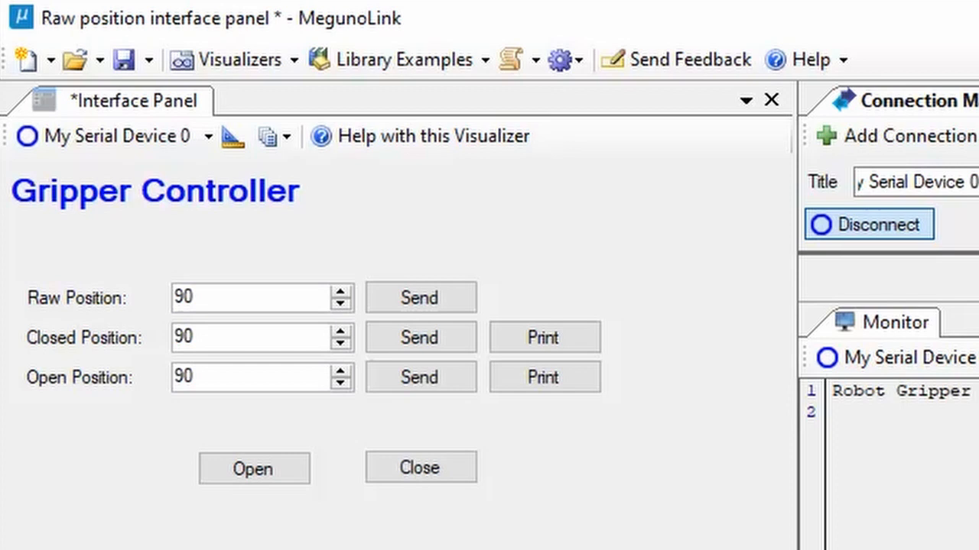
- Set the Closed Position value to 60
click(253, 334)
key(BackSpace)
key(BackSpace)
text(60)
- Set the Open Position value to 160 and send the closed and open positions to the device
click(230, 374)
key(BackSpace)
key(BackSpace)
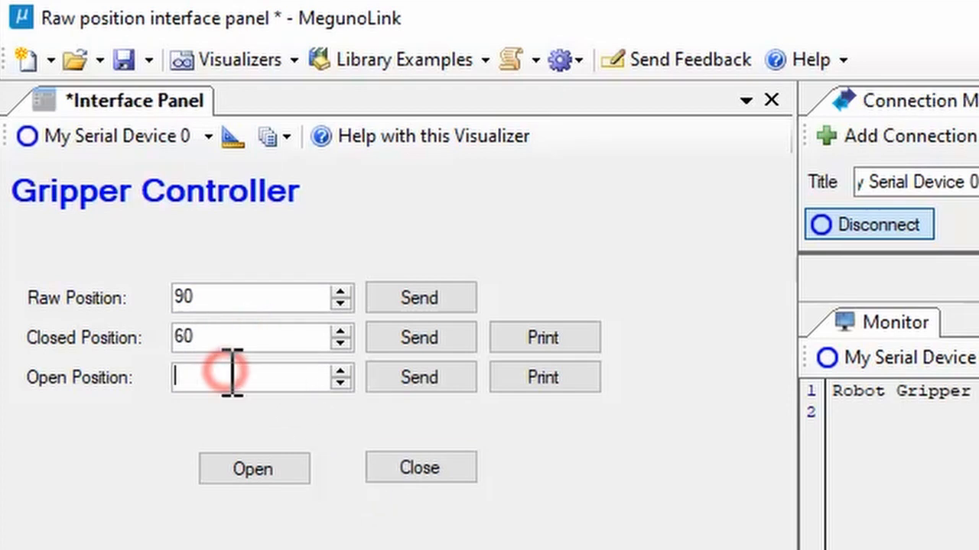
text(160)
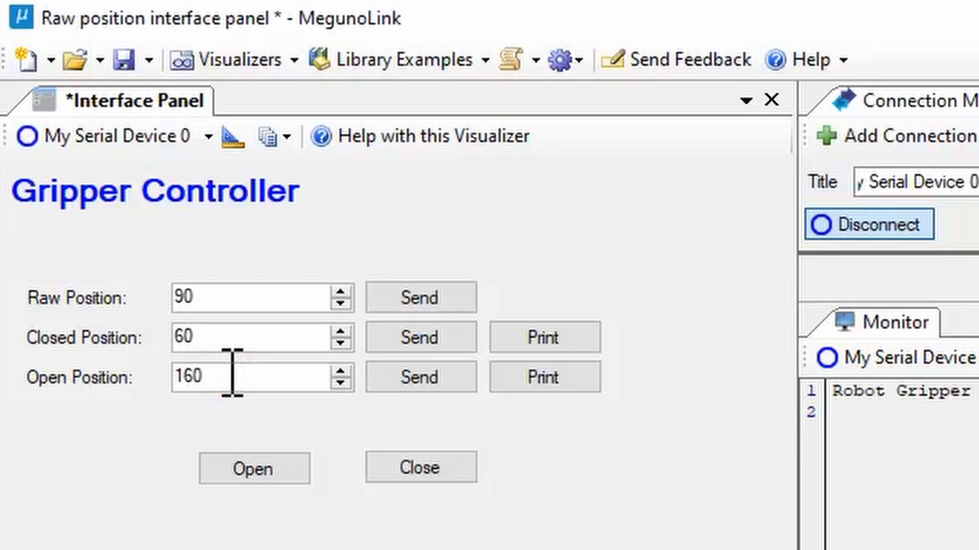
click(417, 340)
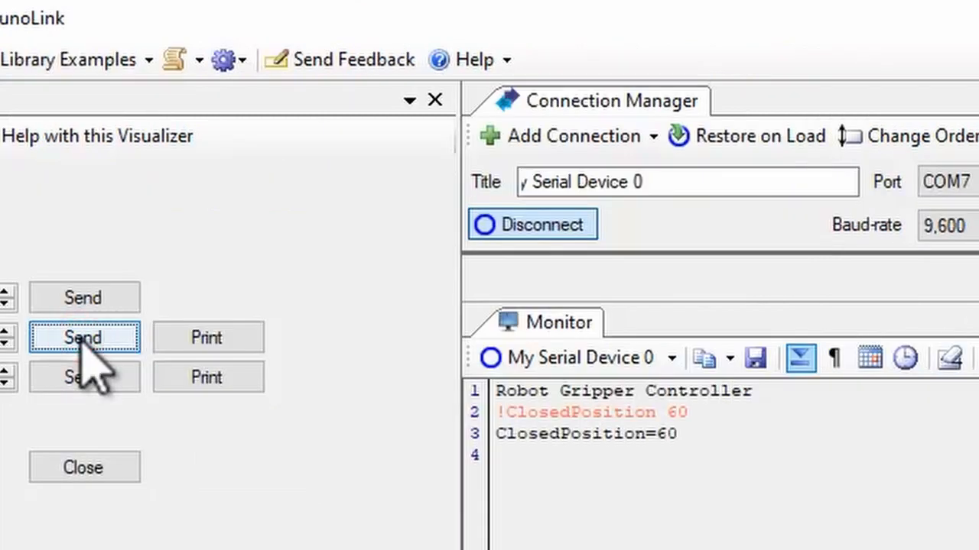
click(82, 377)
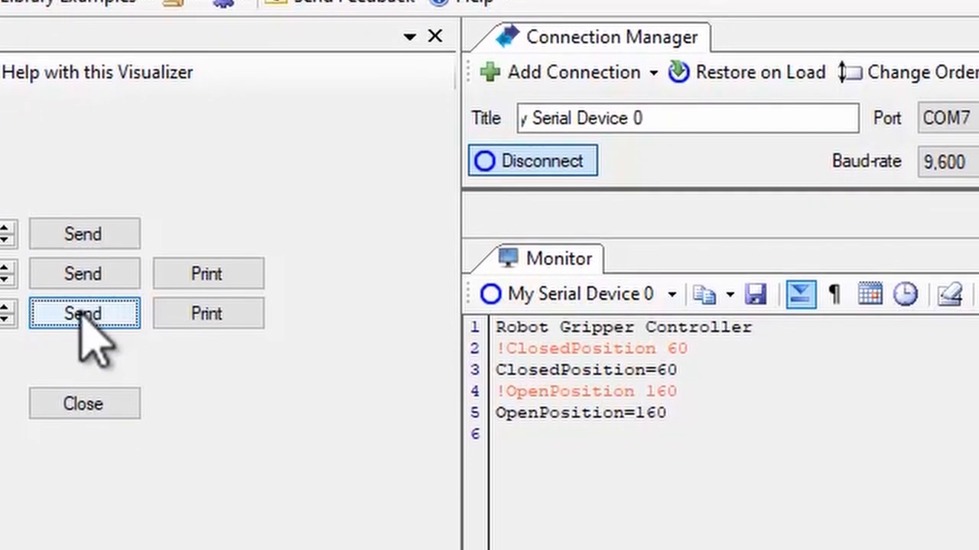
- Print the device's closed and open positions and test the gripper's Open and Close commands
click(205, 251)
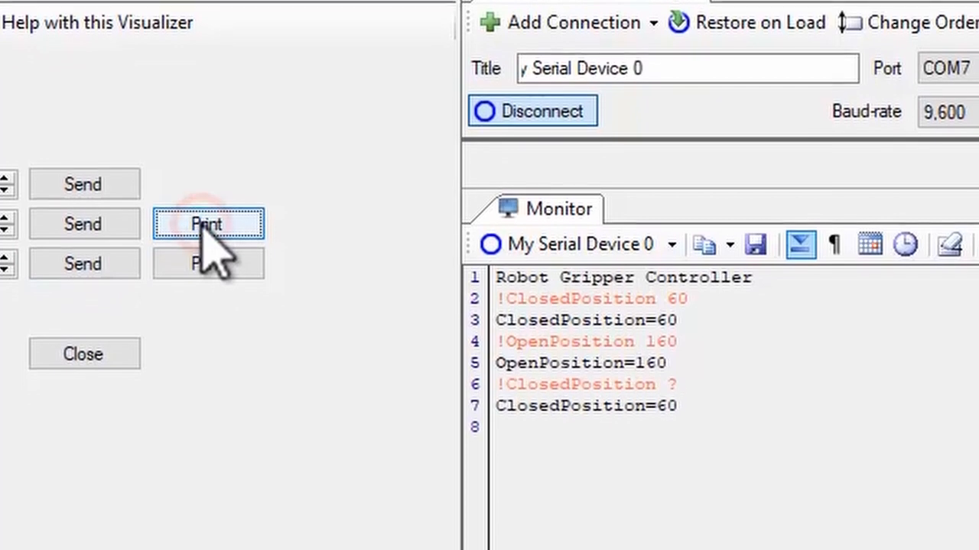
click(207, 289)
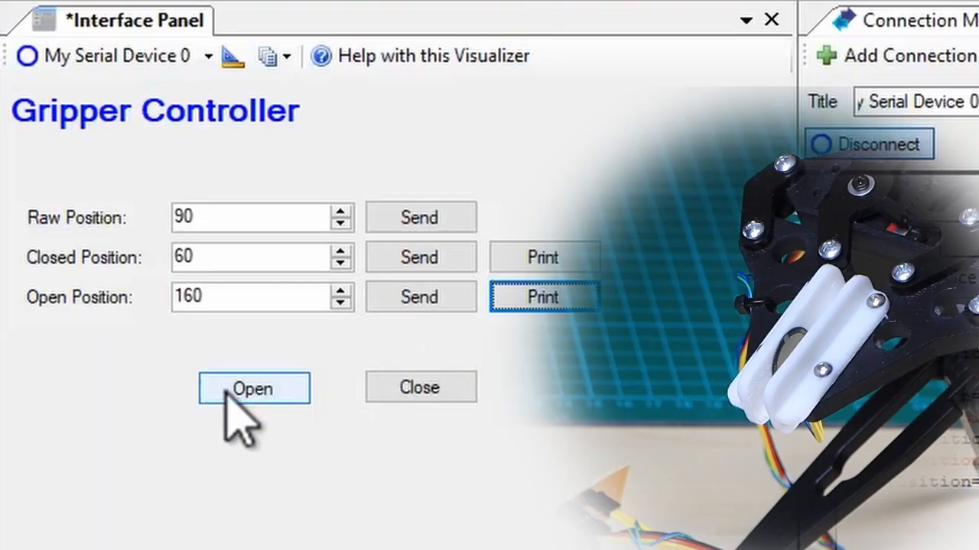
click(223, 396)
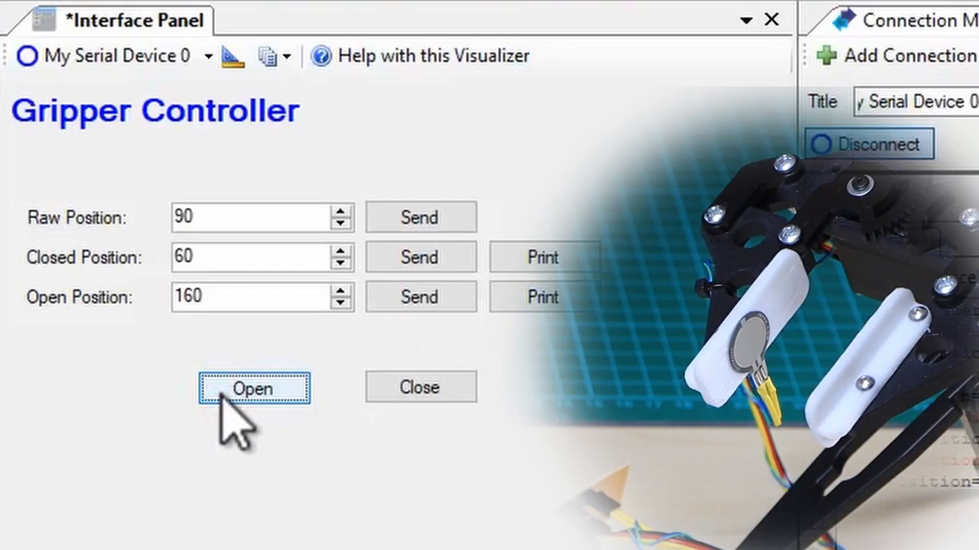
click(419, 391)
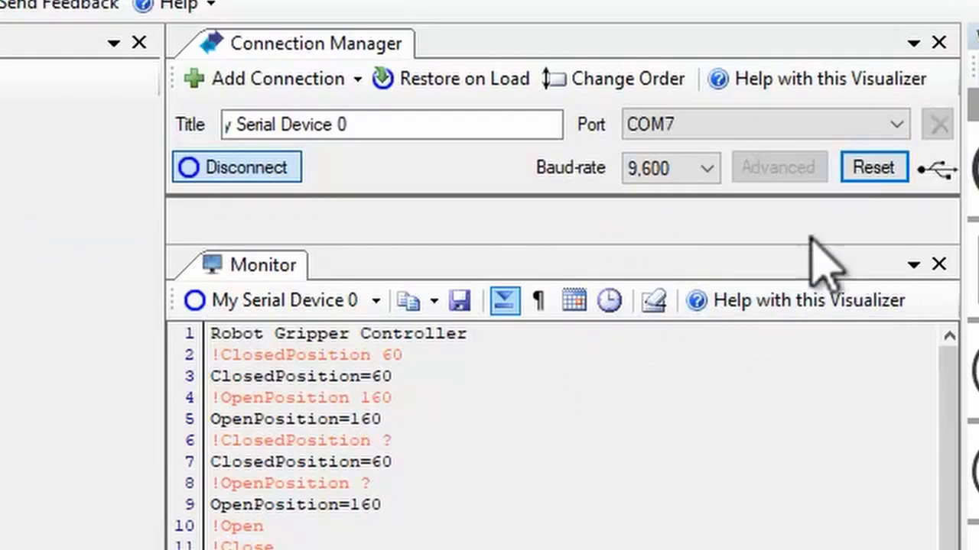
- Reset the Arduino and print its closed and open positions to check whether they persist
click(857, 172)
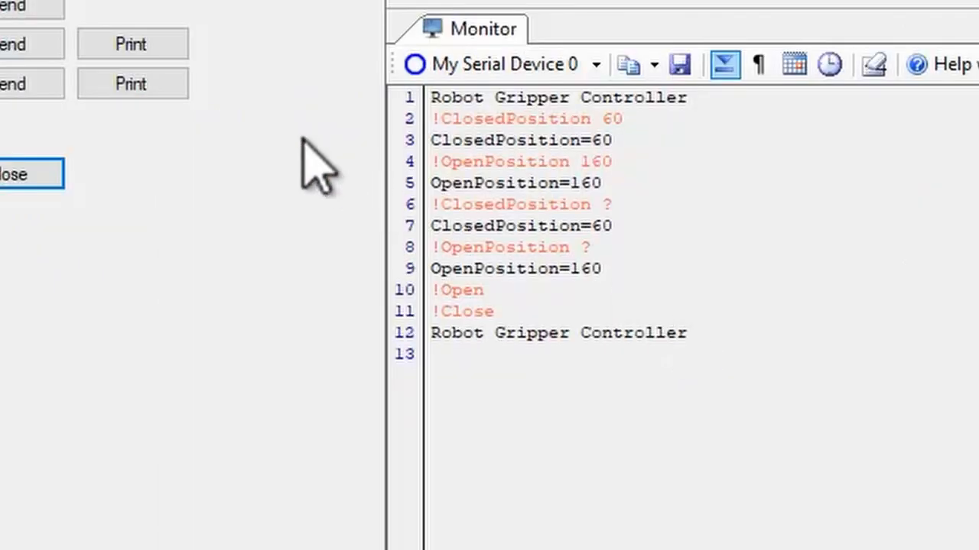
click(143, 46)
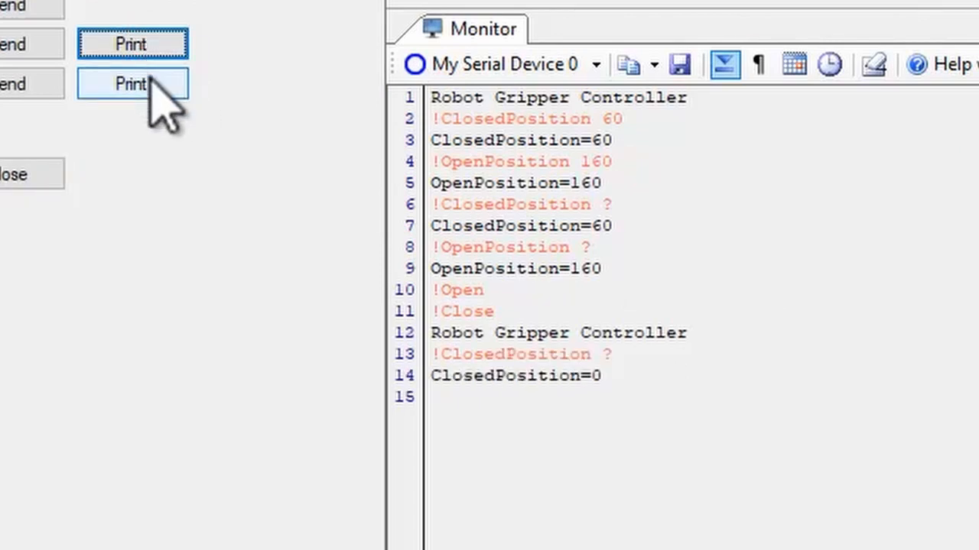
click(145, 84)
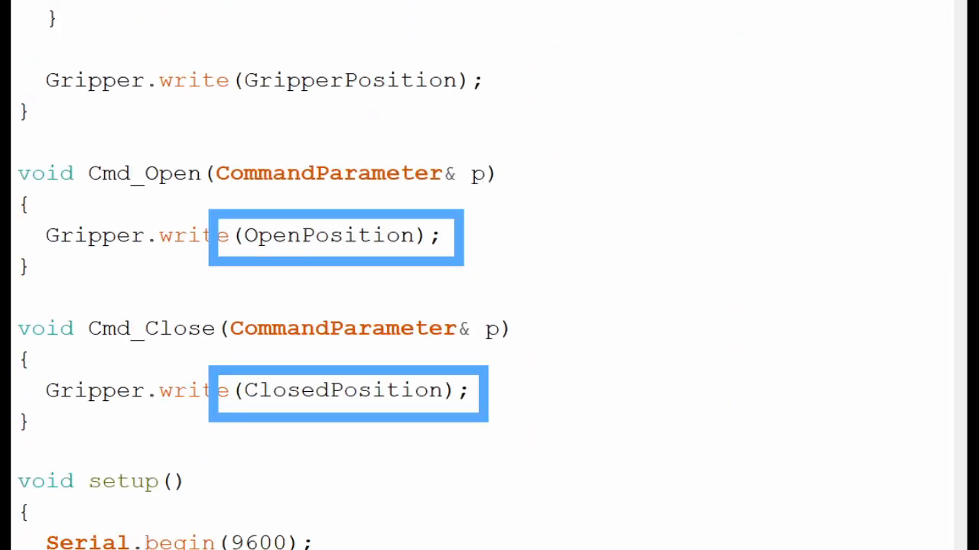
- Prefix OpenPosition in Cmd_Open and ClosedPosition in Cmd_Close with "PersistentConfig.Data." in the Arduino sketch
text(PersistentConfig.Data.)
click(245, 390)
text(PersistentC)
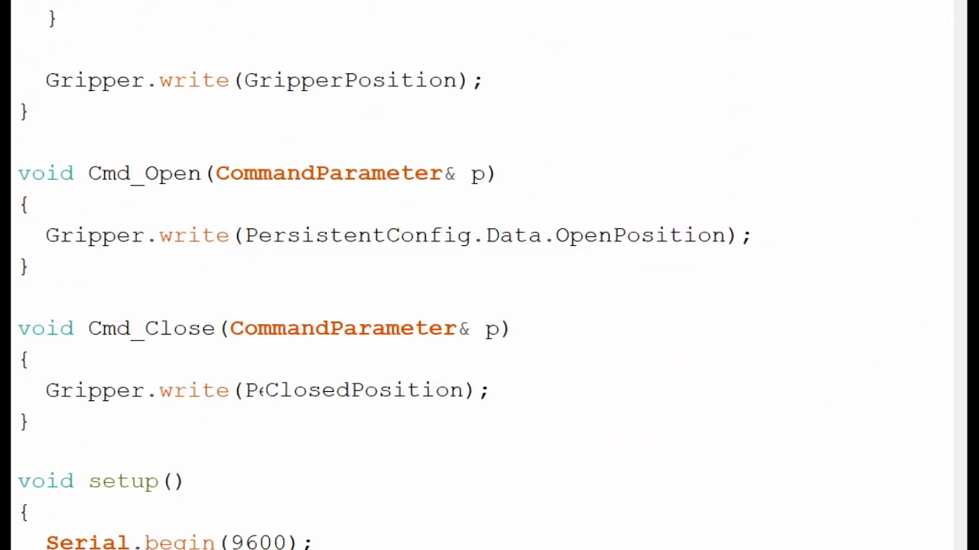
text(onfig.Data.)
scroll(489, 275, down, 10)
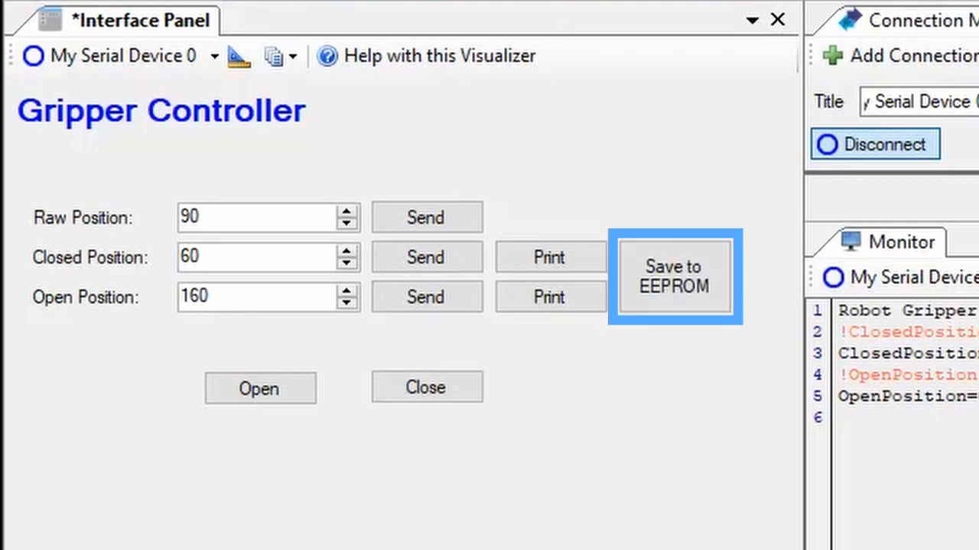
- Send the closed position 60 and open position 160 to the device and save them to EEPROM
click(465, 257)
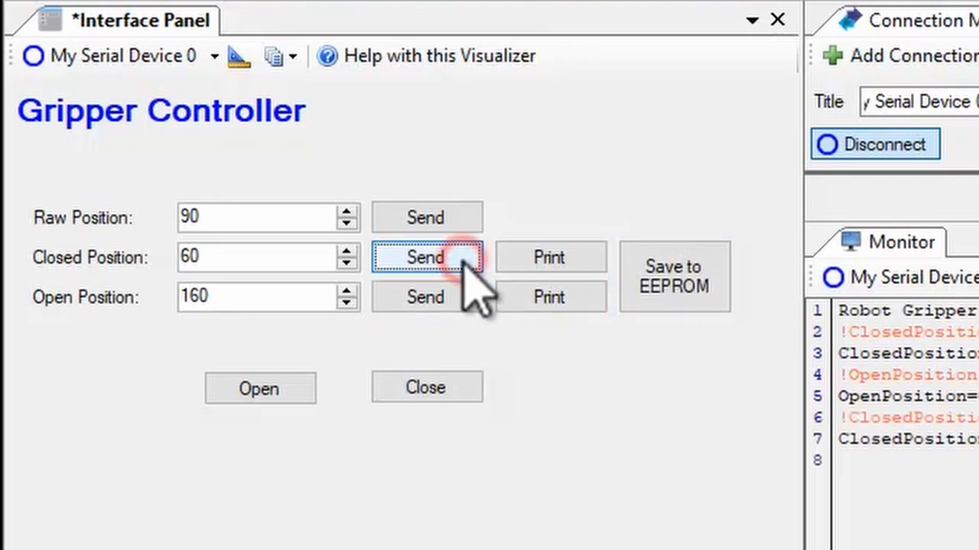
click(464, 296)
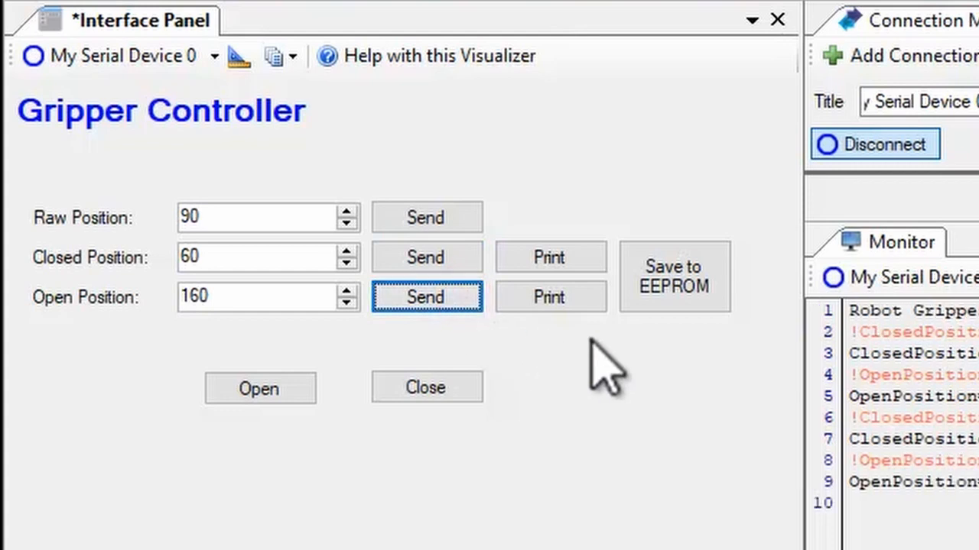
click(697, 302)
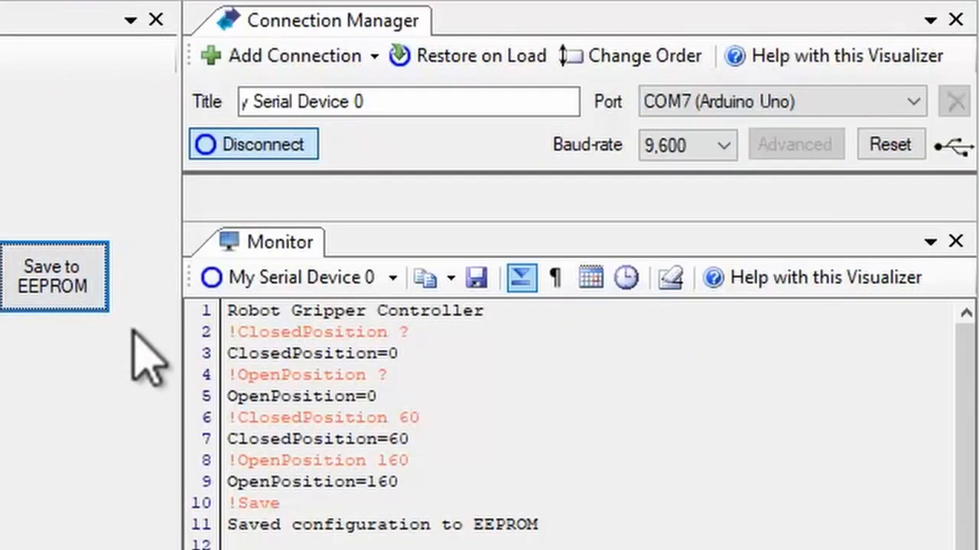
- Reset the Arduino and print both positions to check the values stored in EEPROM
click(902, 153)
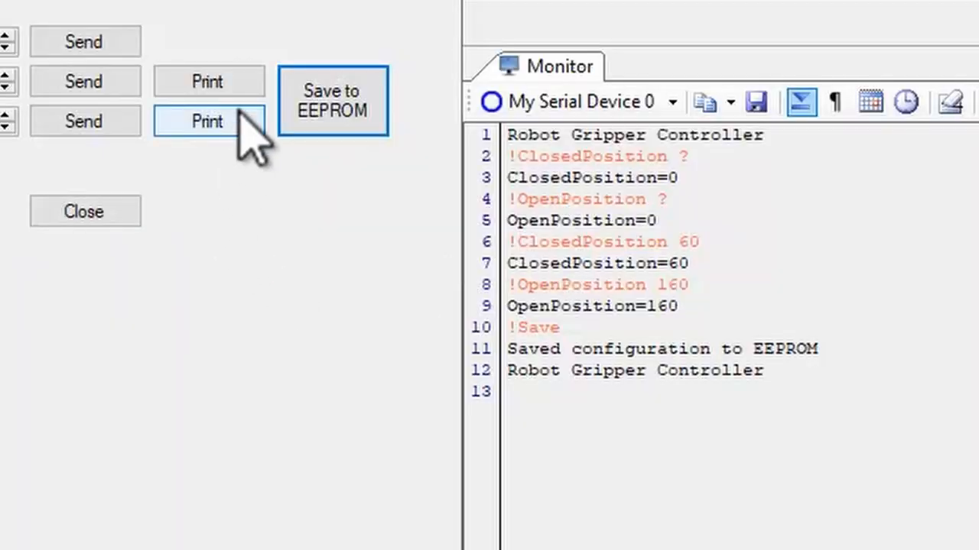
click(243, 83)
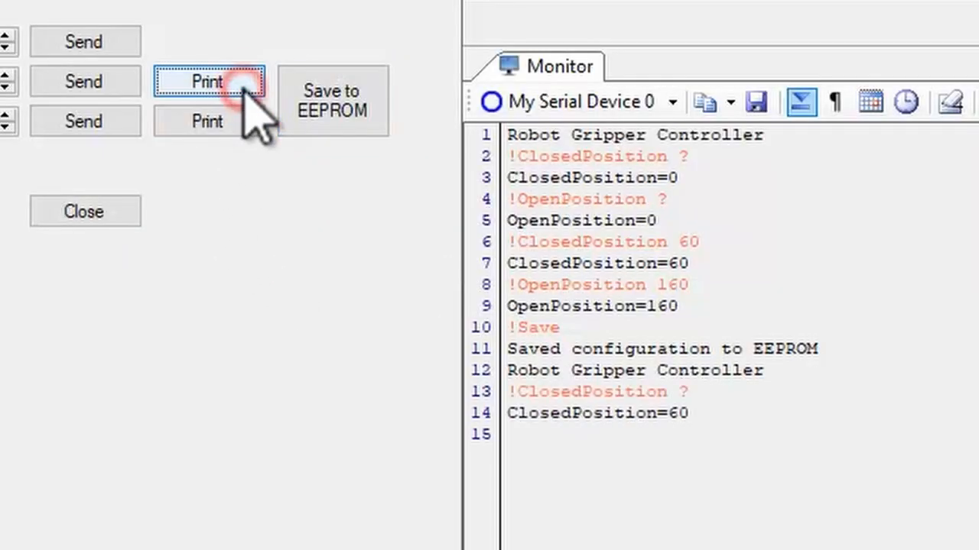
click(243, 123)
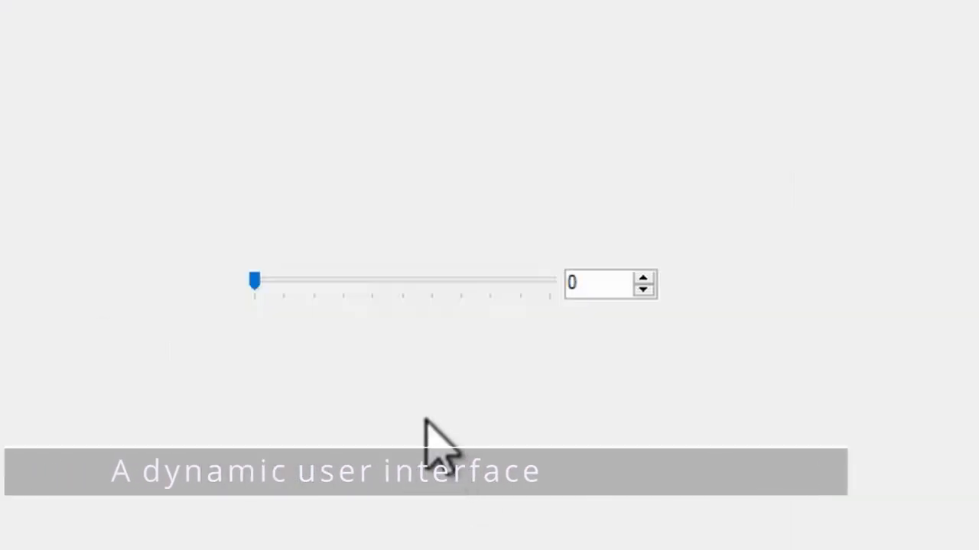
- Try out the sample track bar by sliding it to various values and entering 20 in its numeric box
drag(254, 281, 336, 275)
double_click(573, 274)
text(20)
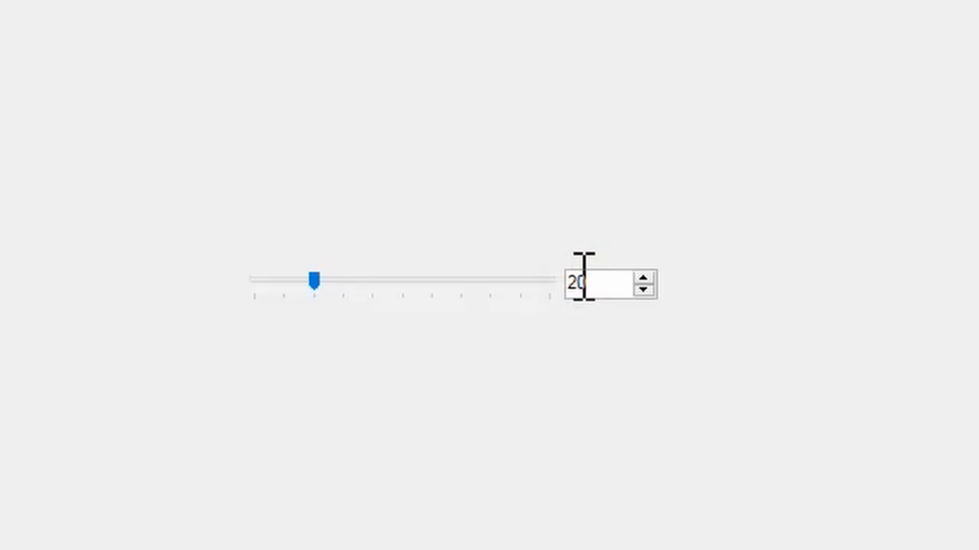
drag(314, 277, 402, 287)
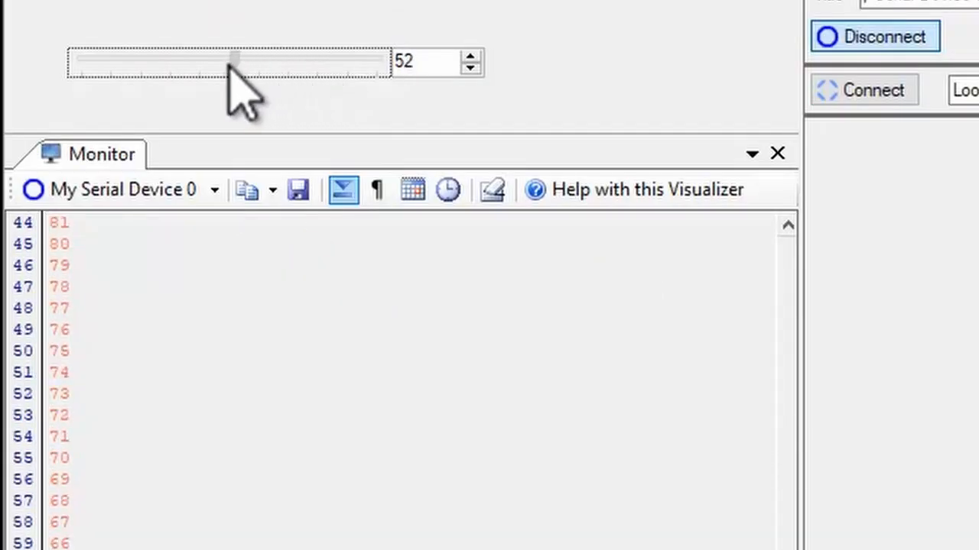
mouse_move(231, 64)
mouse_down()
mouse_move(75, 66)
mouse_move(344, 66)
mouse_move(127, 74)
mouse_move(240, 73)
mouse_up()
drag(868, 73, 197, 66)
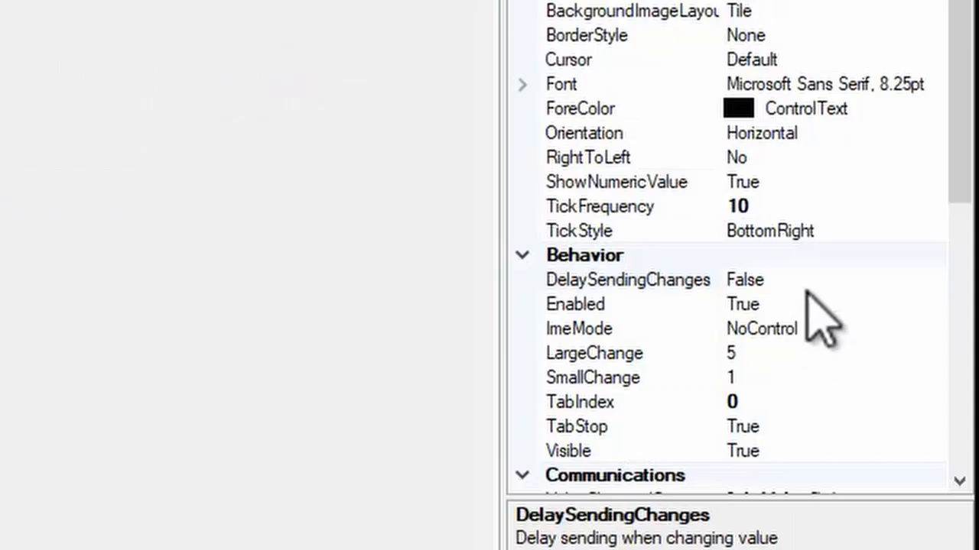
- Set the sample track bar's DelaySendingChanges property to True
click(803, 279)
click(932, 280)
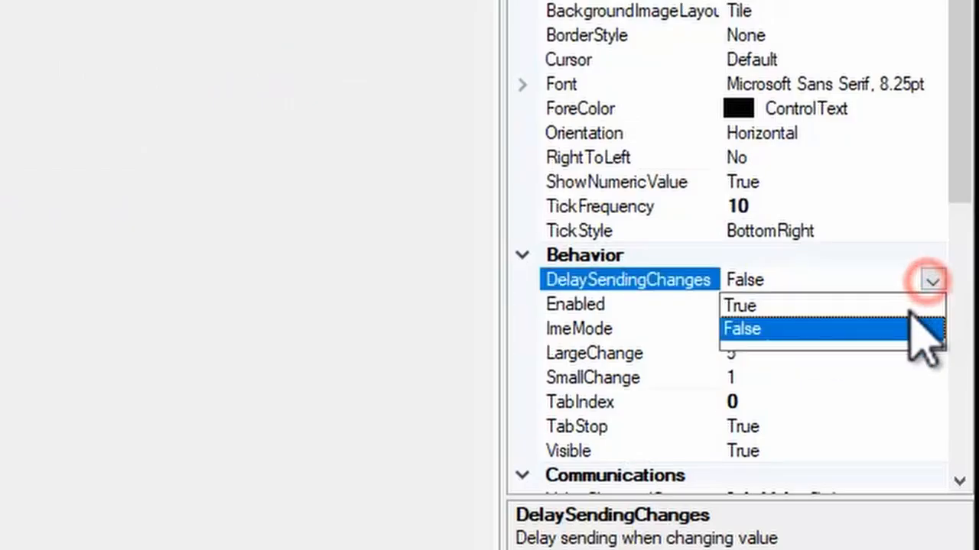
click(909, 306)
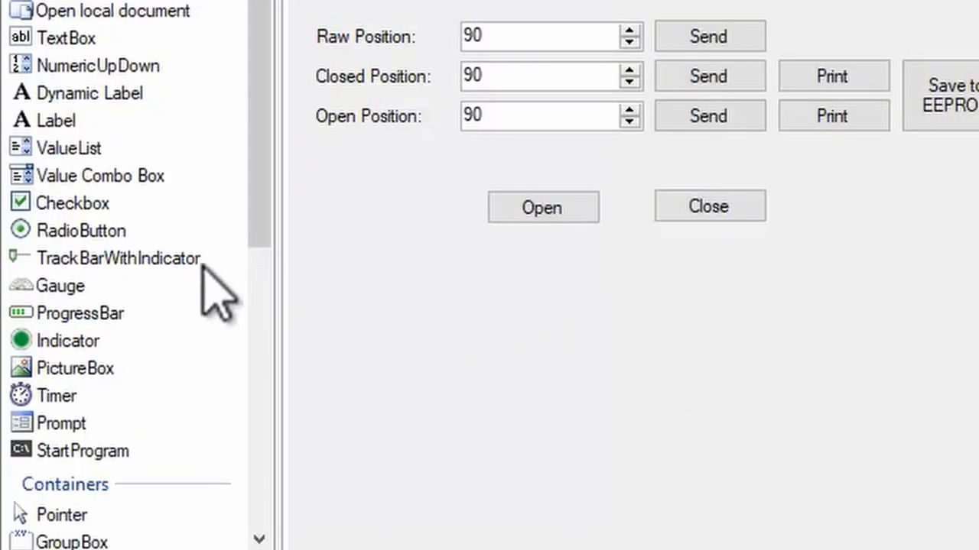
- Add a TrackBarWithIndicator below the Open and Close buttons on the Gripper Controller panel
drag(126, 481, 455, 488)
drag(501, 264, 502, 266)
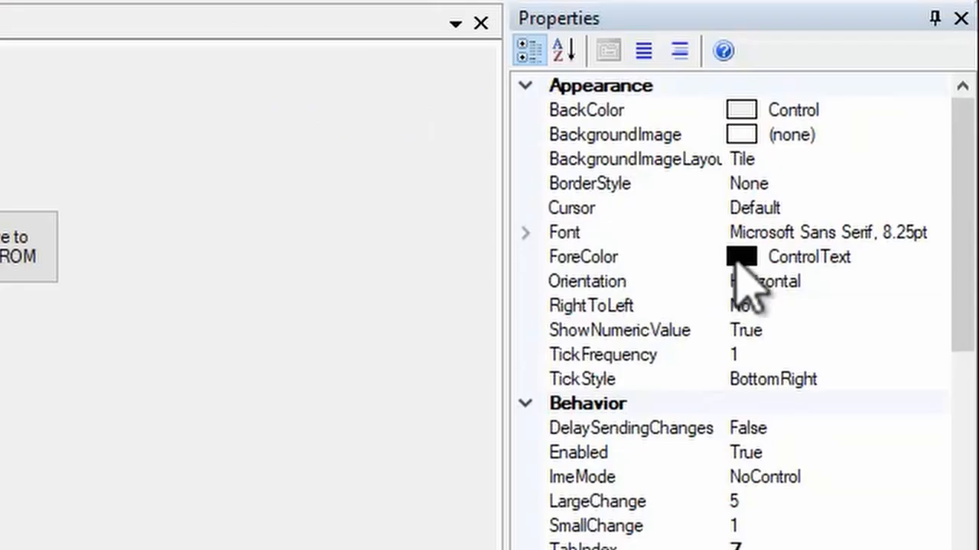
- Set the track bar's ValueChangedCommand to "!SetGripperPosition [TrackBarWithIndicator1.Value]\r\n"
drag(956, 203, 950, 385)
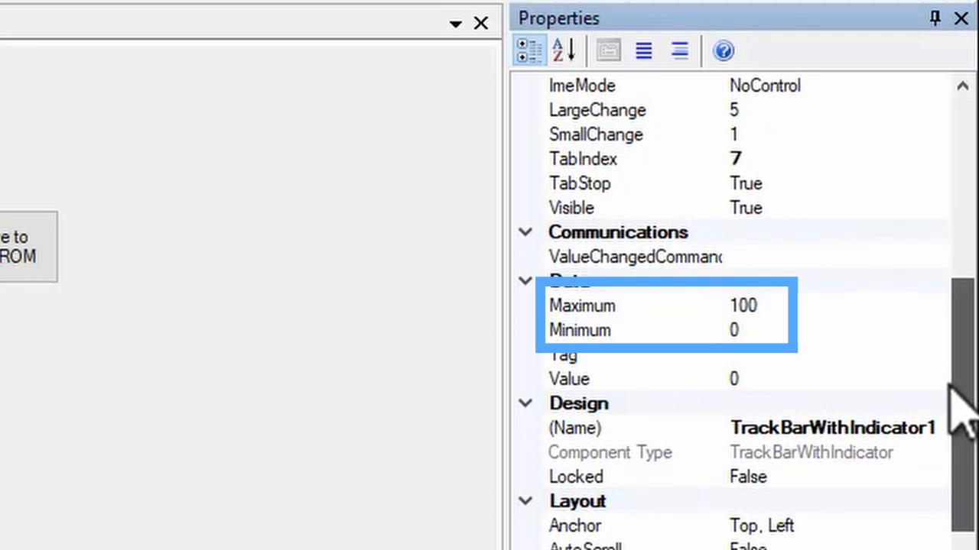
drag(950, 386, 949, 388)
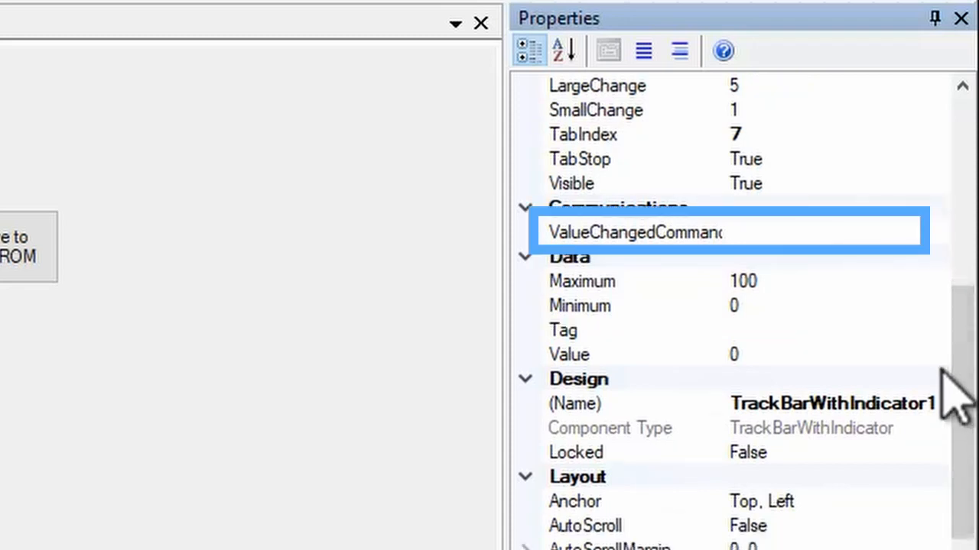
click(830, 229)
click(937, 233)
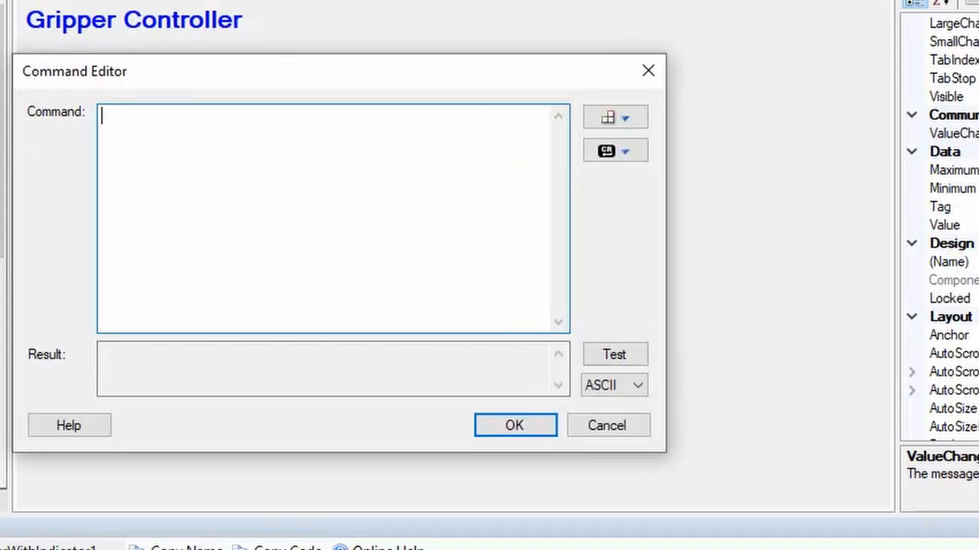
text(!SetGripperPosition)
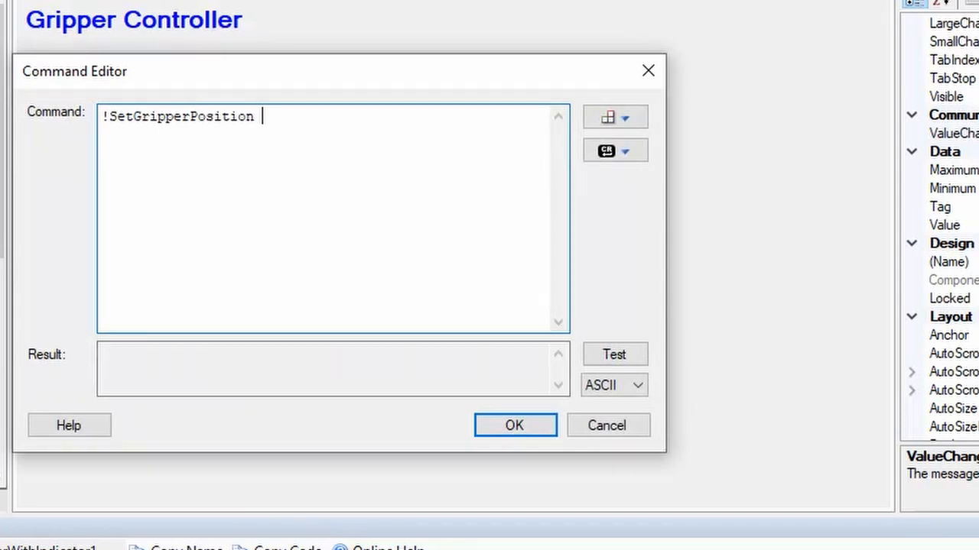
click(631, 116)
mouse_move(650, 245)
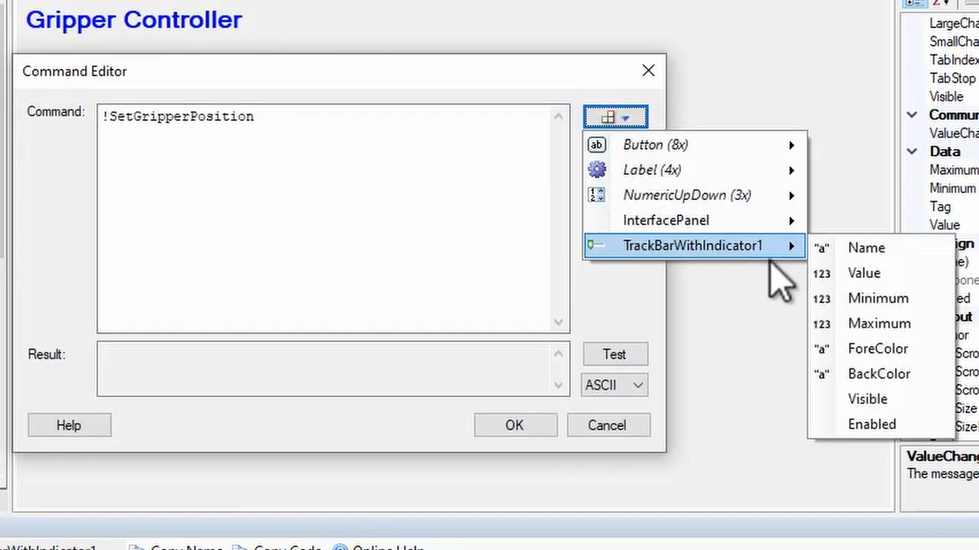
click(821, 273)
click(625, 151)
click(631, 177)
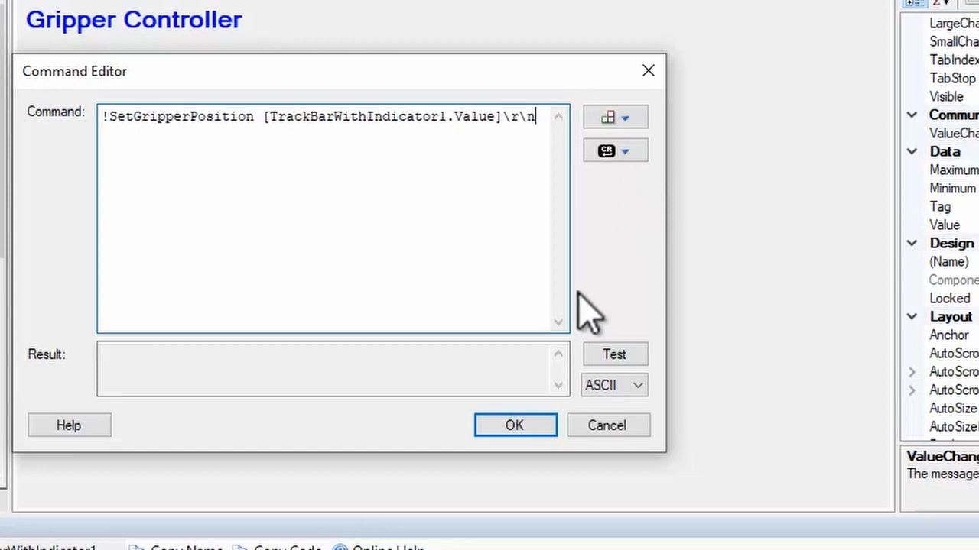
click(518, 427)
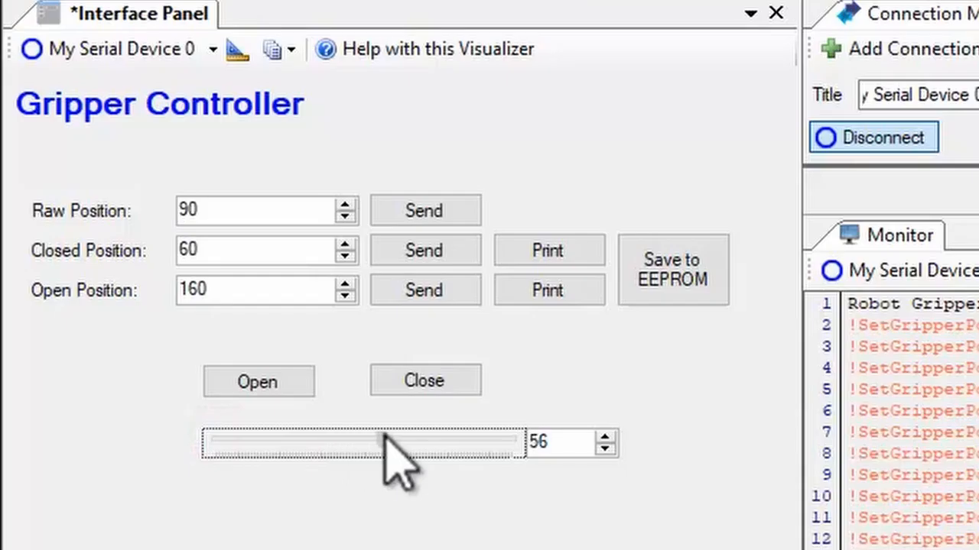
- Test the gripper's movement by sliding the track bar to a lower value
drag(384, 432, 237, 442)
mouse_move(61, 227)
mouse_down()
mouse_move(103, 225)
mouse_move(59, 229)
mouse_up()
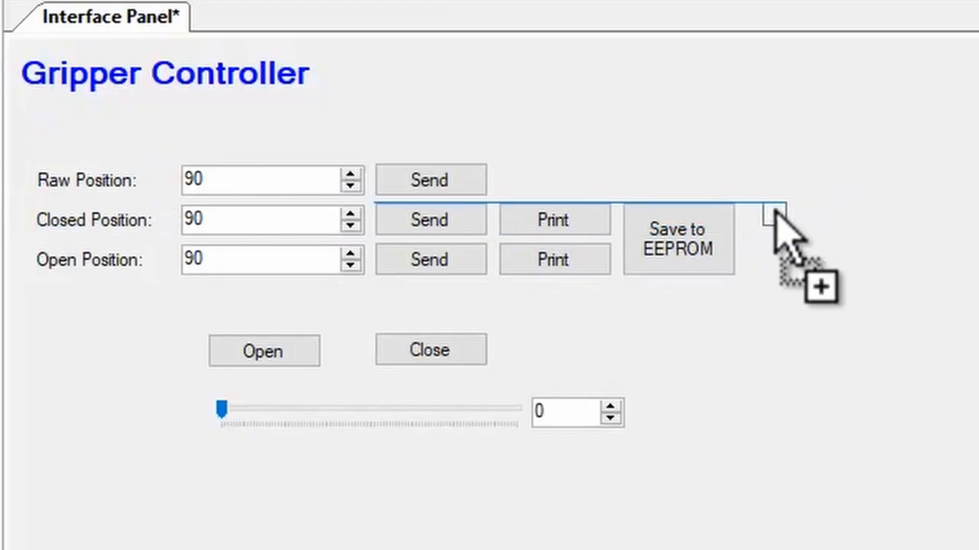
- Add a button beside Save to EEPROM, sized to match it, and set its text to "Get Config"
drag(769, 206, 746, 201)
drag(805, 240, 804, 278)
double_click(826, 365)
text(Get Config)
key(Return)
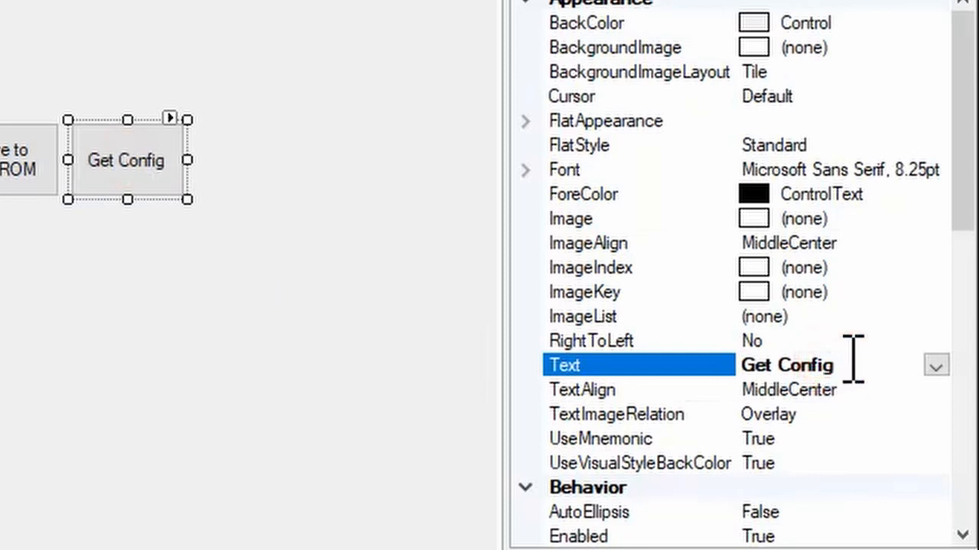
- Set the Get Config button's OnClickSend command to "!GetConfiguration"
drag(956, 140, 945, 263)
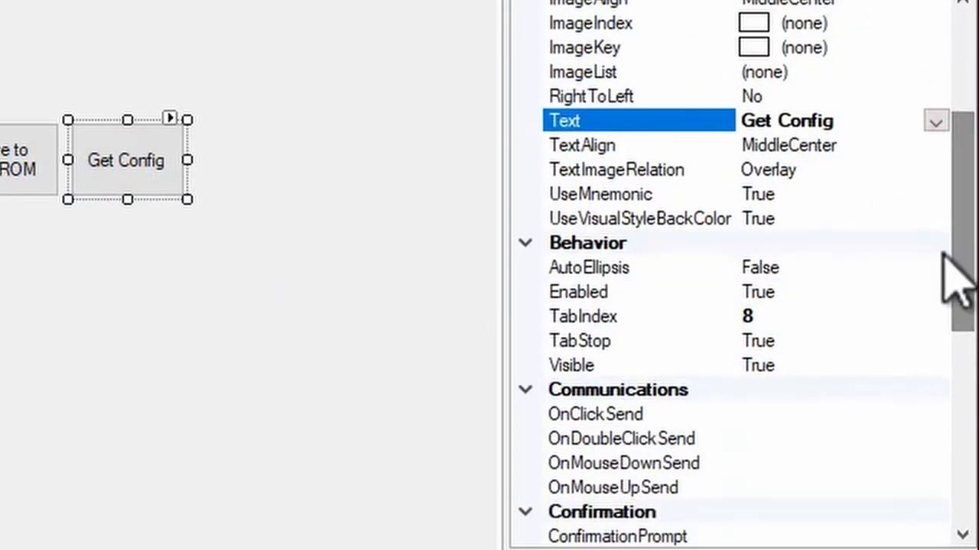
click(745, 413)
text(!GetCconfiguration)
key(Return)
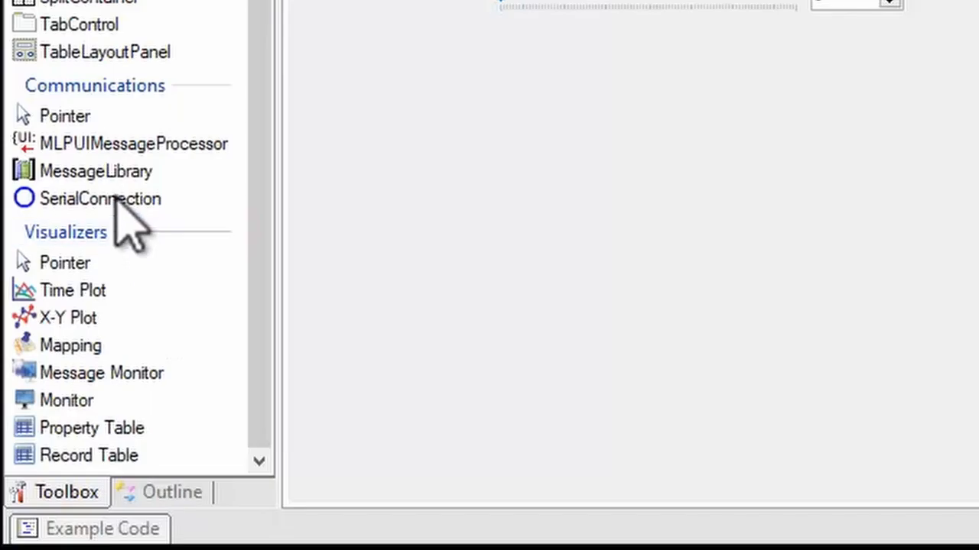
- Add a SerialConnection component to the panel and set its OnConnectSend command to "!GetConfiguration\r\n"
drag(116, 201, 434, 473)
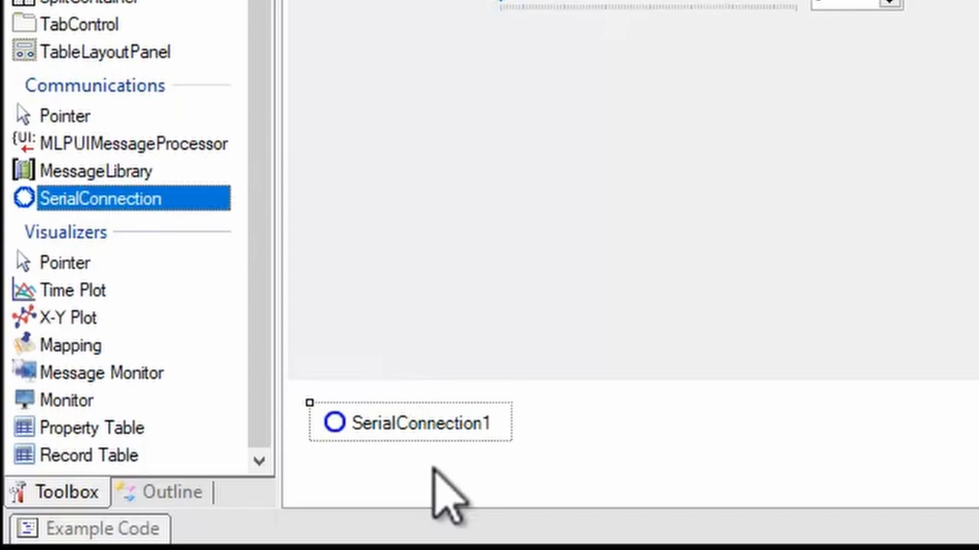
click(757, 136)
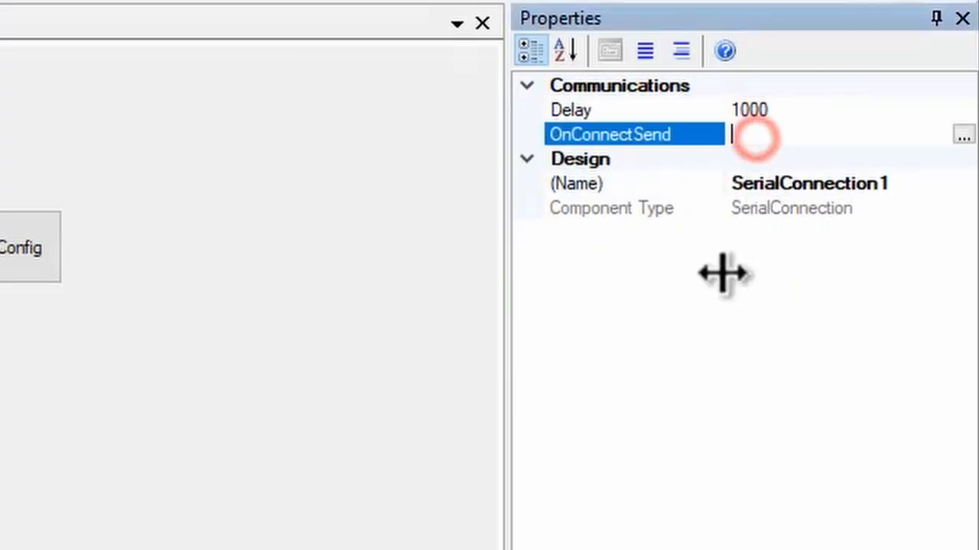
text(!GetCon)
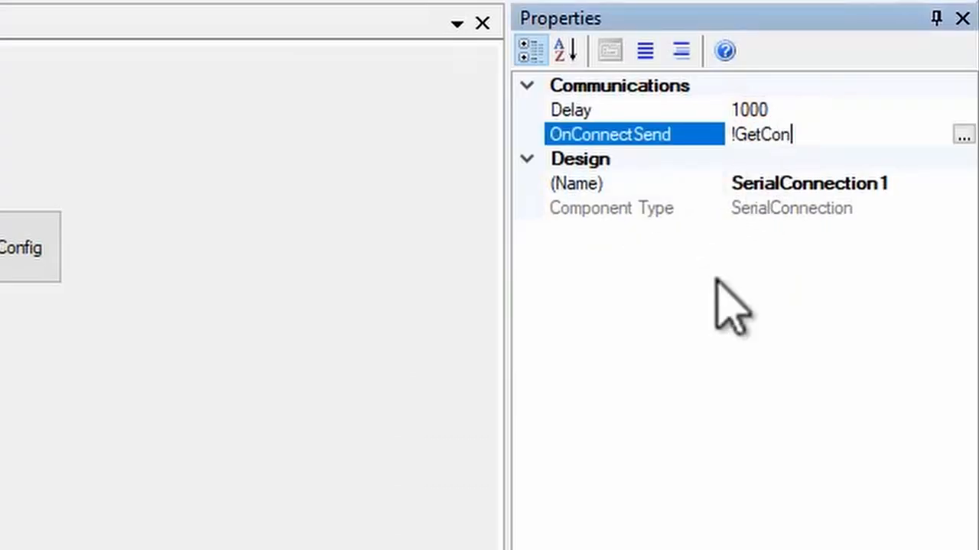
text(figuration\r\n)
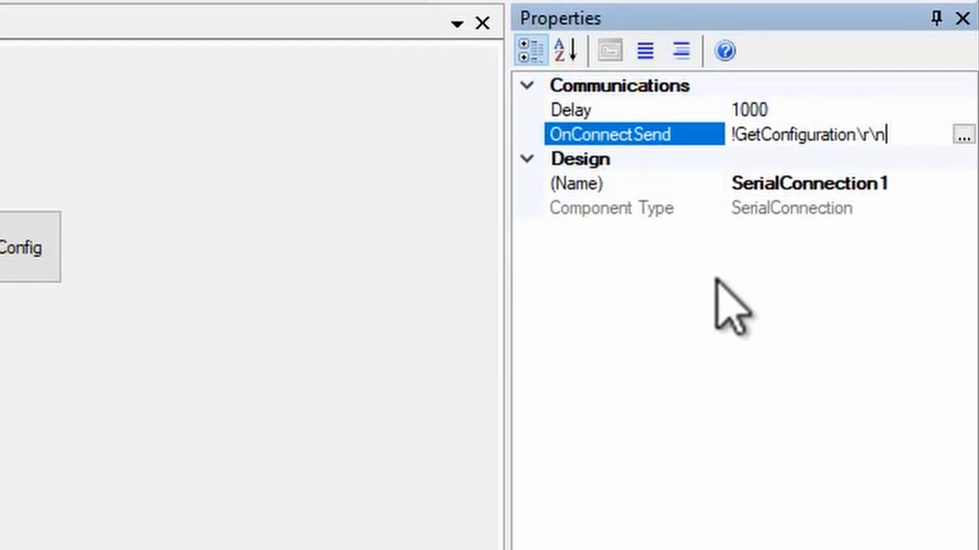
key(Return)
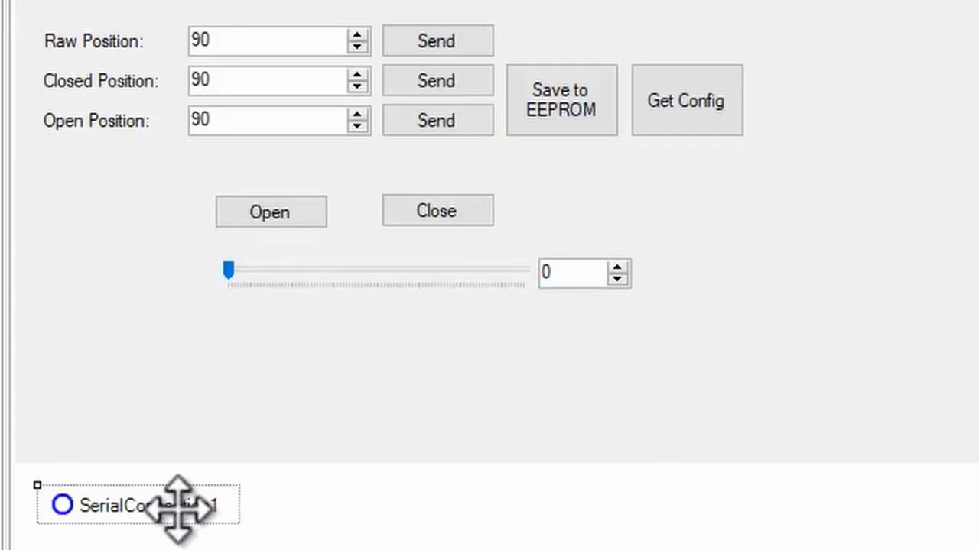
- Delete the SerialConnection component from the panel
click(176, 508)
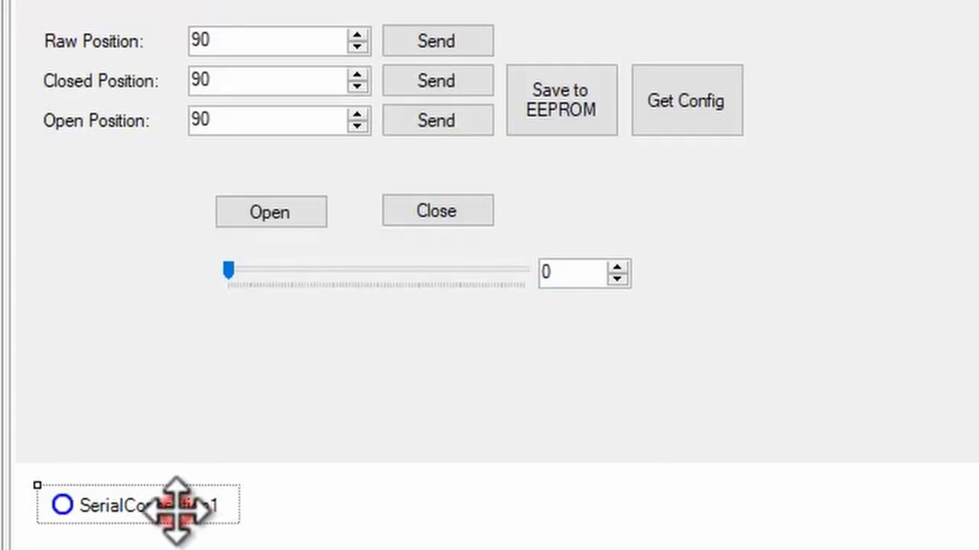
key(Delete)
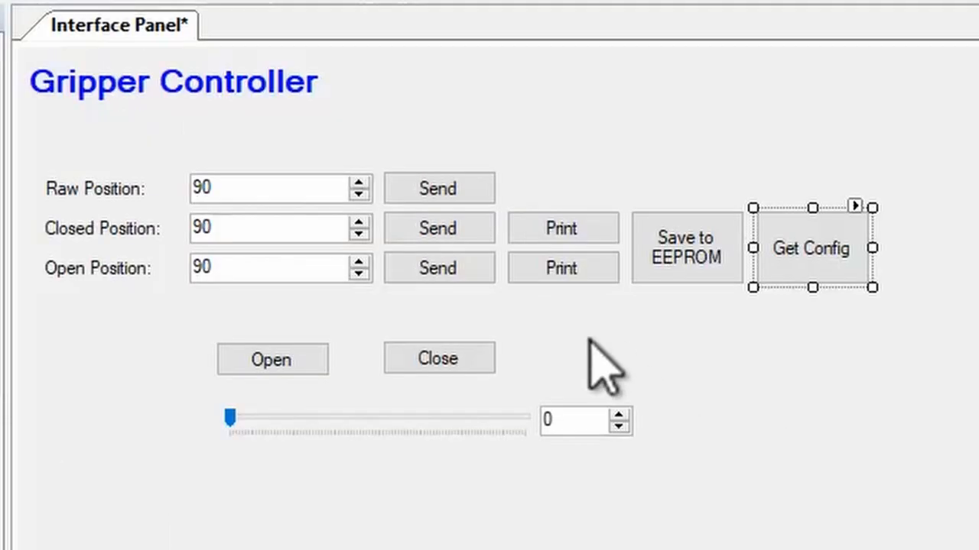
- Delete the two Print buttons and move Save to EEPROM and Get Config over beside the Send buttons
drag(561, 332, 607, 219)
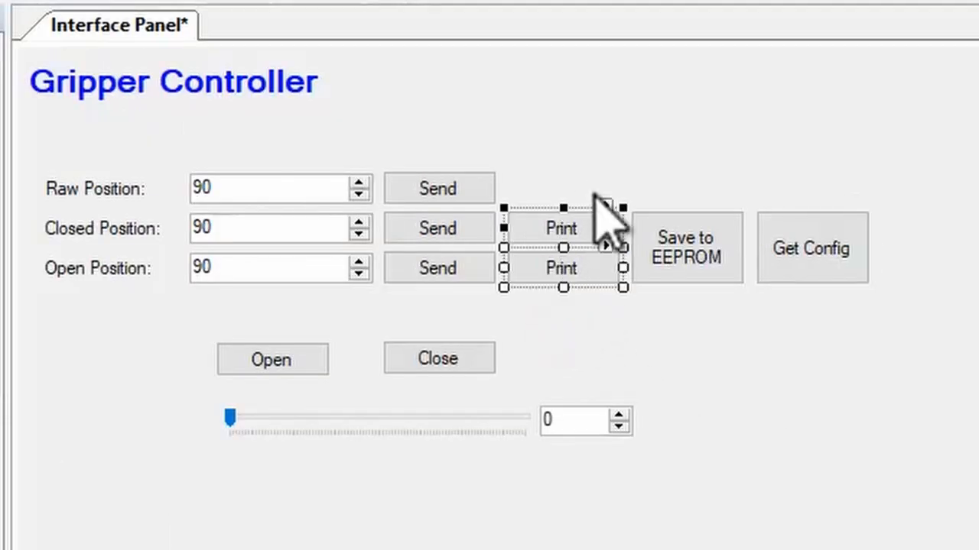
key(Delete)
drag(689, 321, 810, 275)
drag(658, 239, 540, 244)
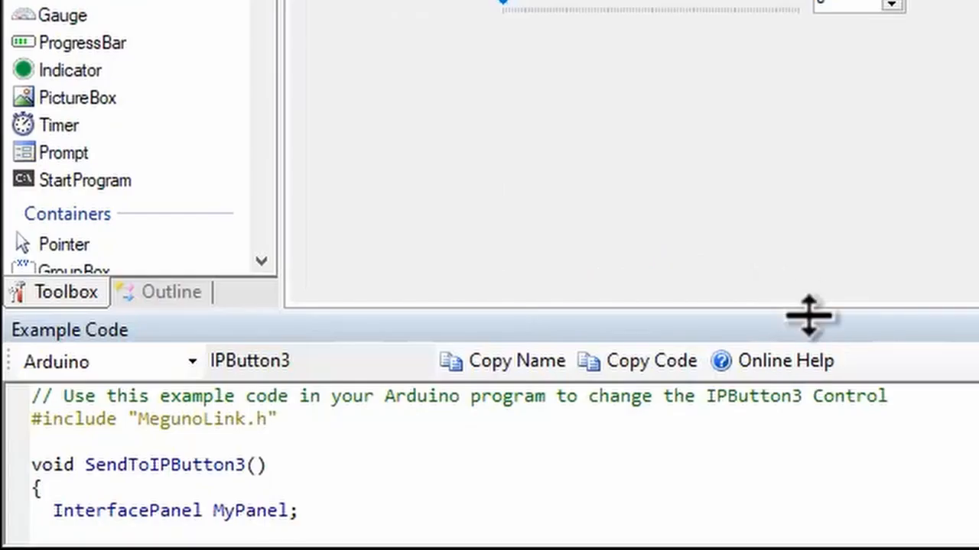
- Enlarge the Example Code pane and read the online help on the Button control's properties and the common control properties
drag(809, 313, 843, 80)
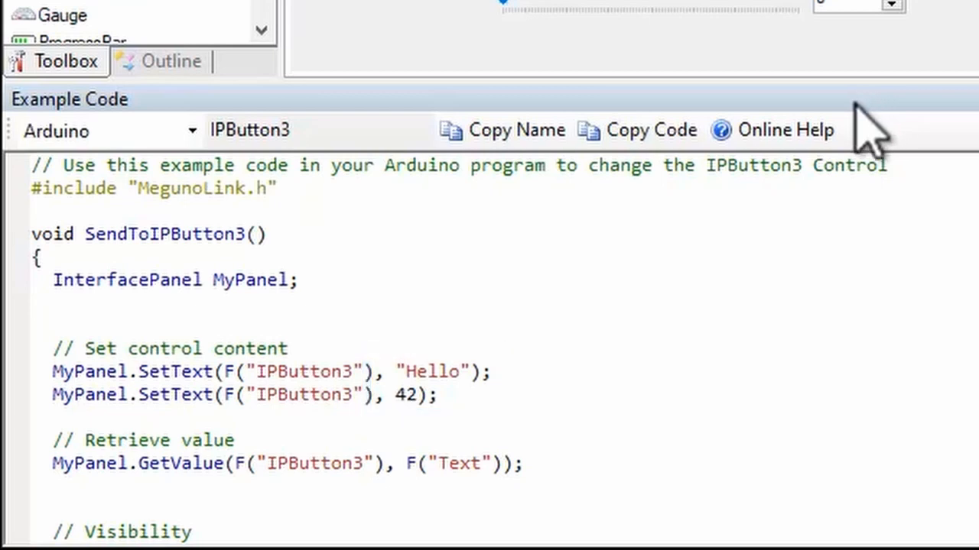
click(802, 135)
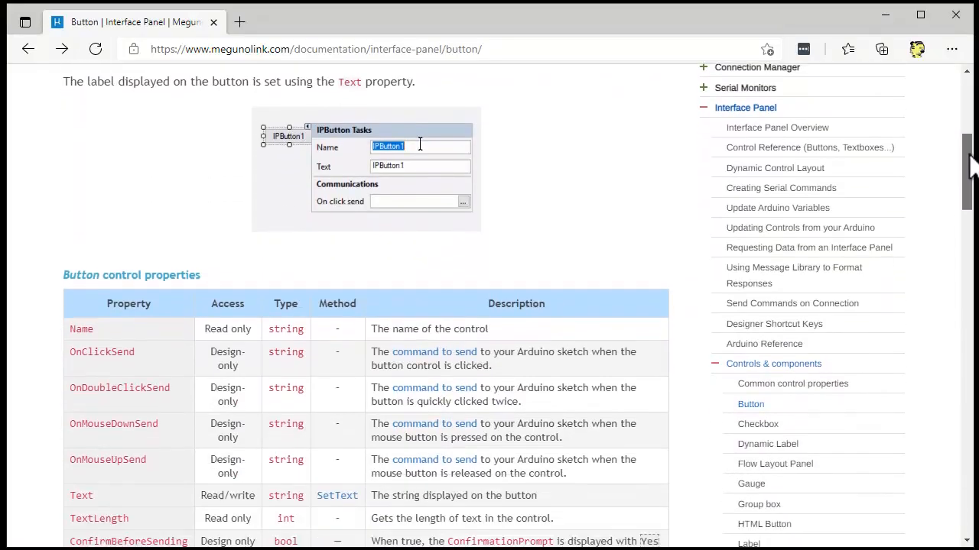
drag(968, 171, 968, 212)
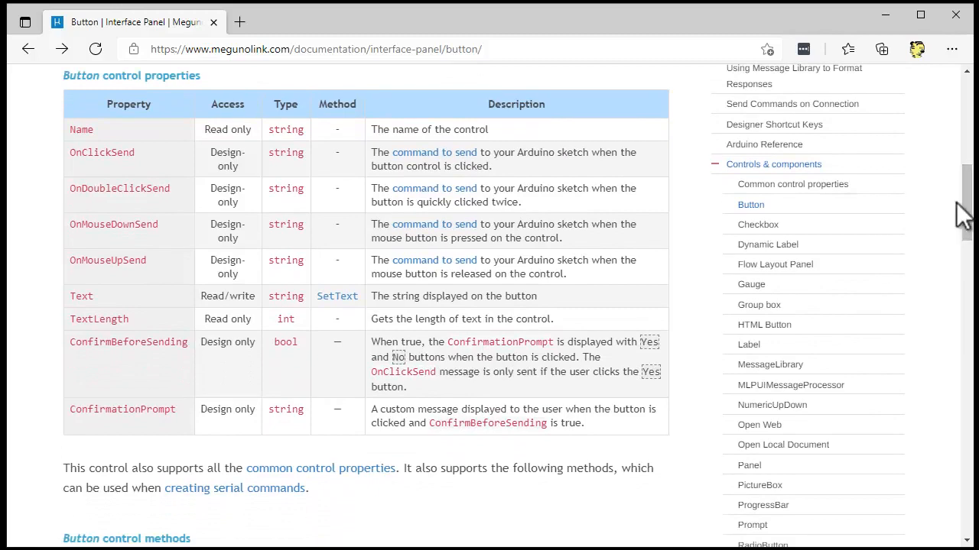
click(365, 470)
drag(968, 98, 961, 179)
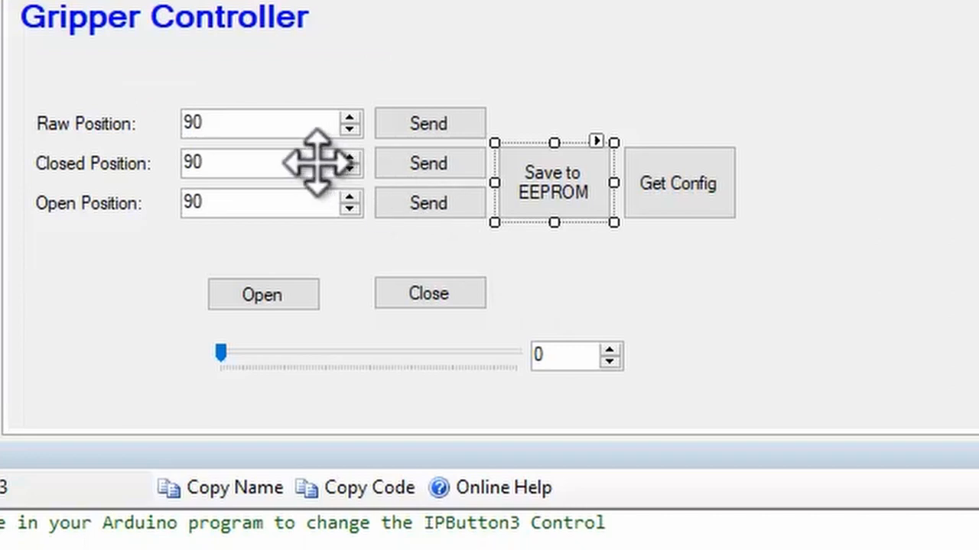
- Copy the InterfacePanel declaration and first SetNumber line from the Closed Position control's example code into Cmd_GetConfiguration in the Arduino sketch
click(317, 162)
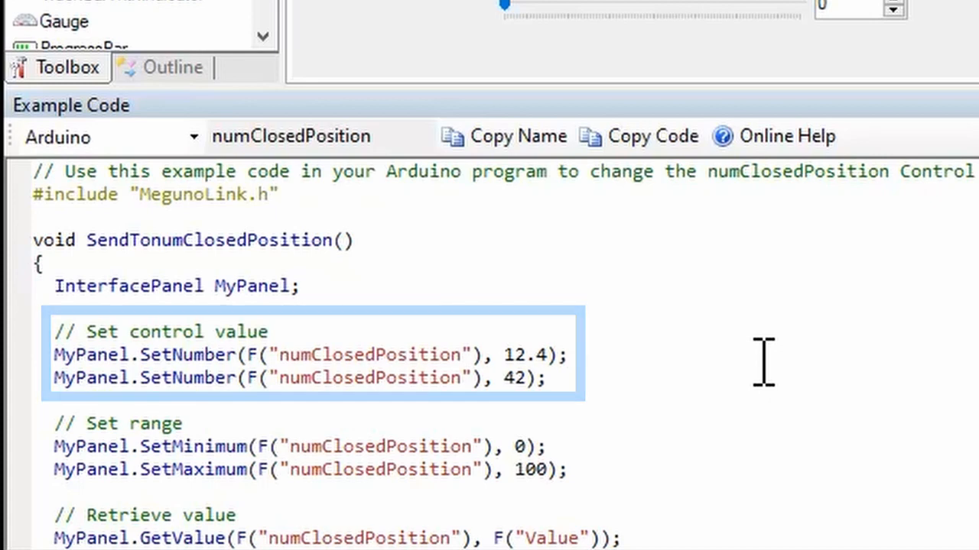
mouse_move(572, 354)
mouse_down()
mouse_move(177, 318)
mouse_move(38, 267)
mouse_up()
key(ctrl+c)
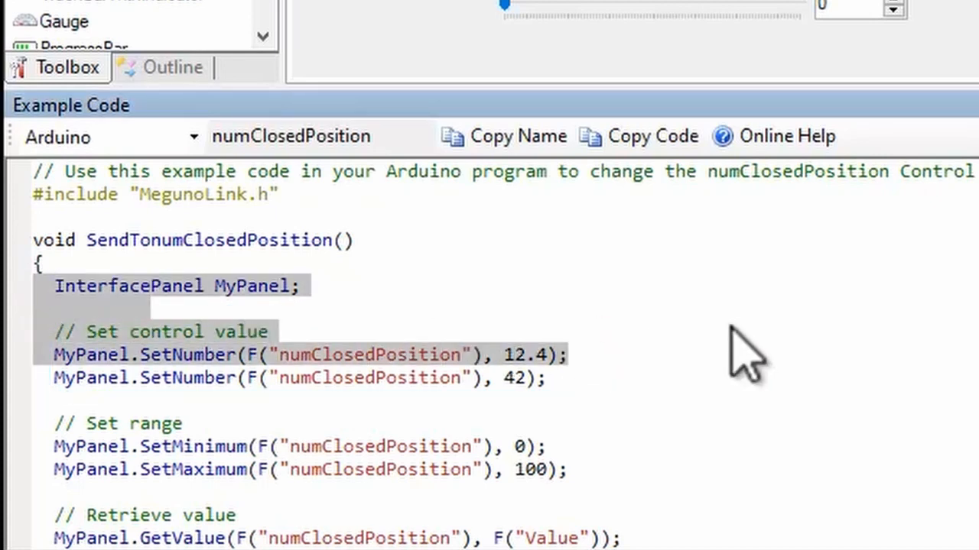
right_click(736, 325)
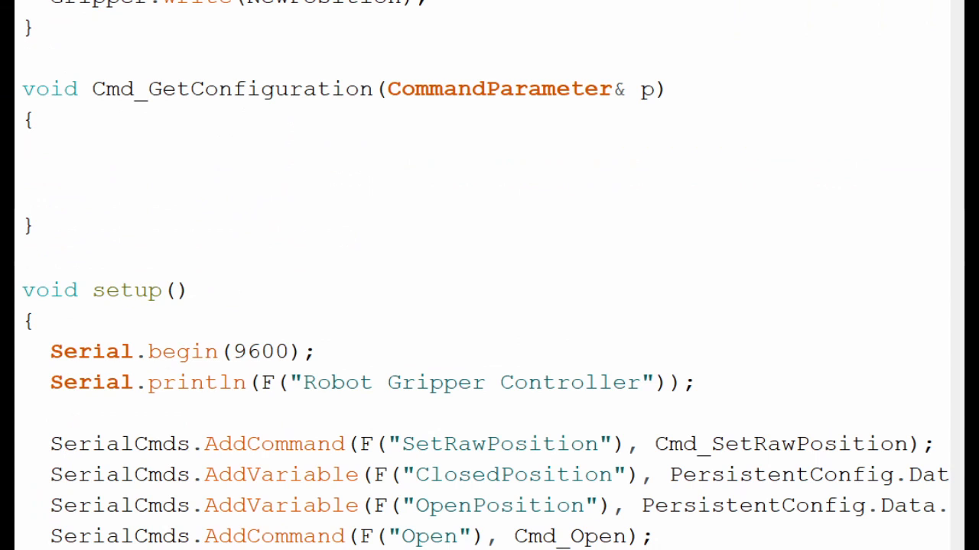
key(ctrl+v)
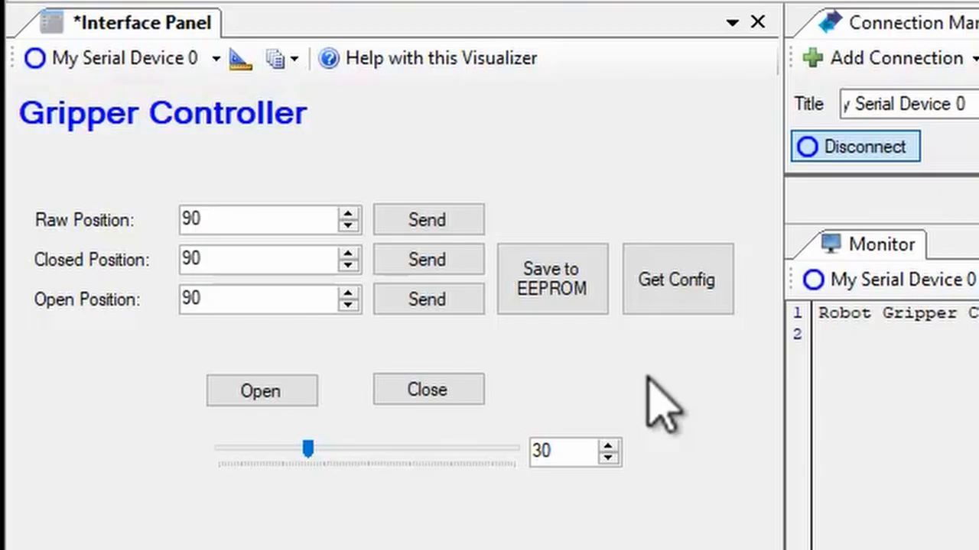
- Test Get Config to load the stored positions, and move the gripper by sliding the track bar to a higher value
click(669, 279)
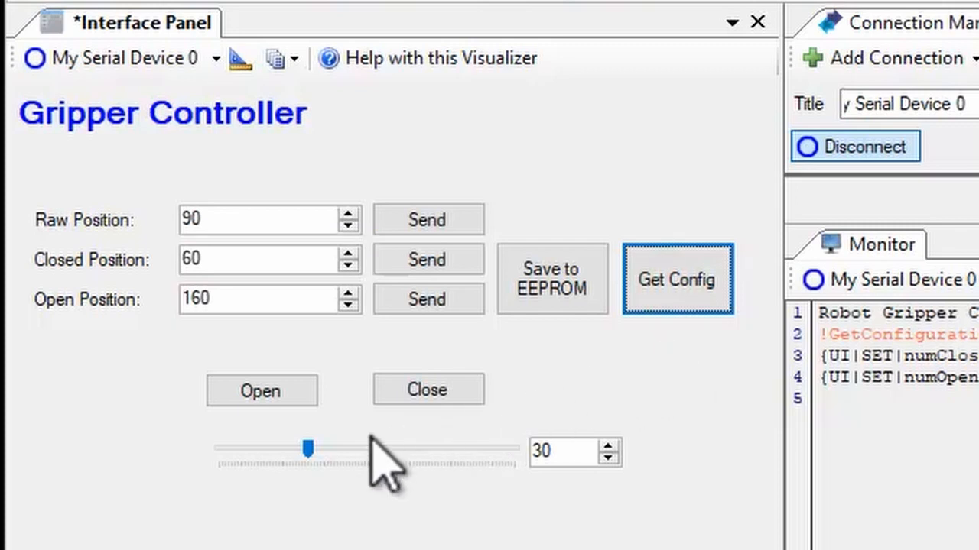
click(309, 451)
drag(315, 452, 348, 453)
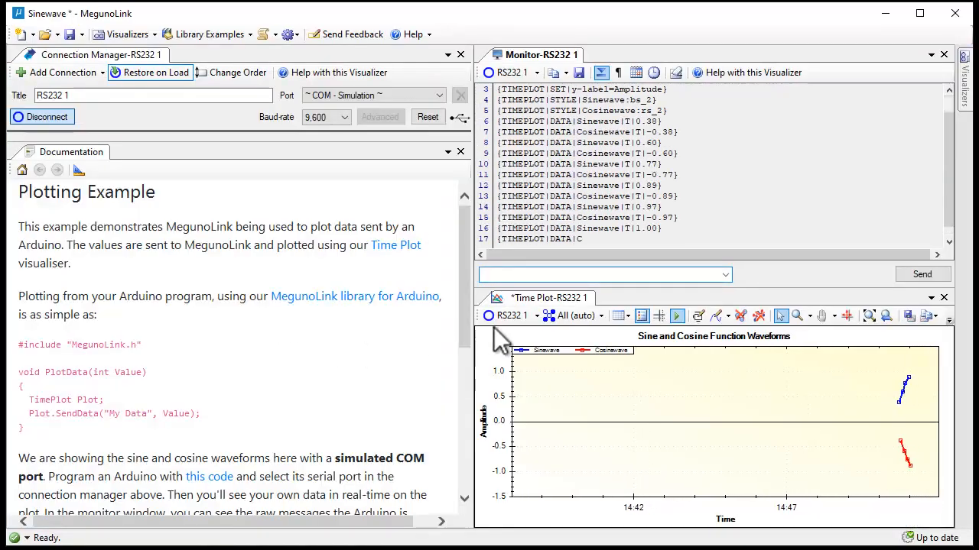
drag(533, 295, 713, 164)
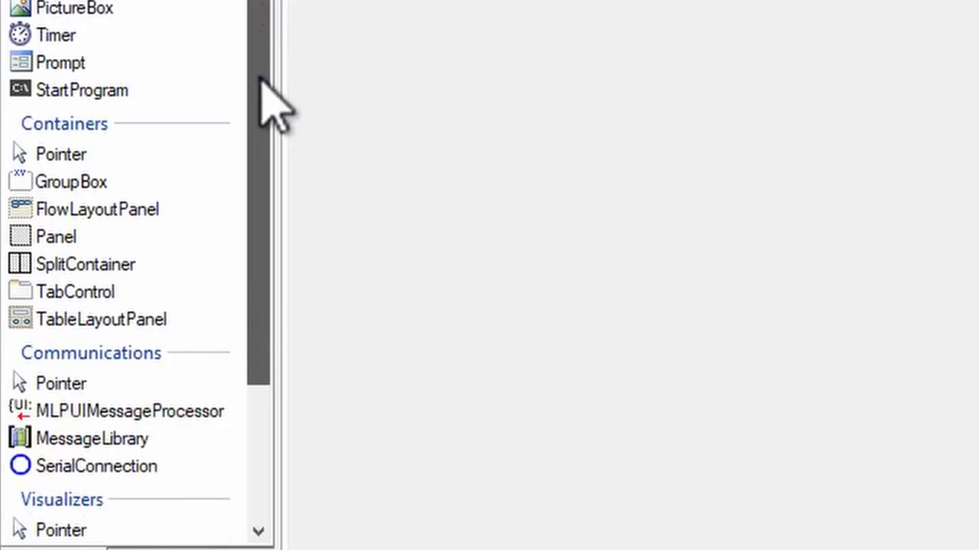
drag(273, 104, 262, 280)
drag(109, 355, 161, 95)
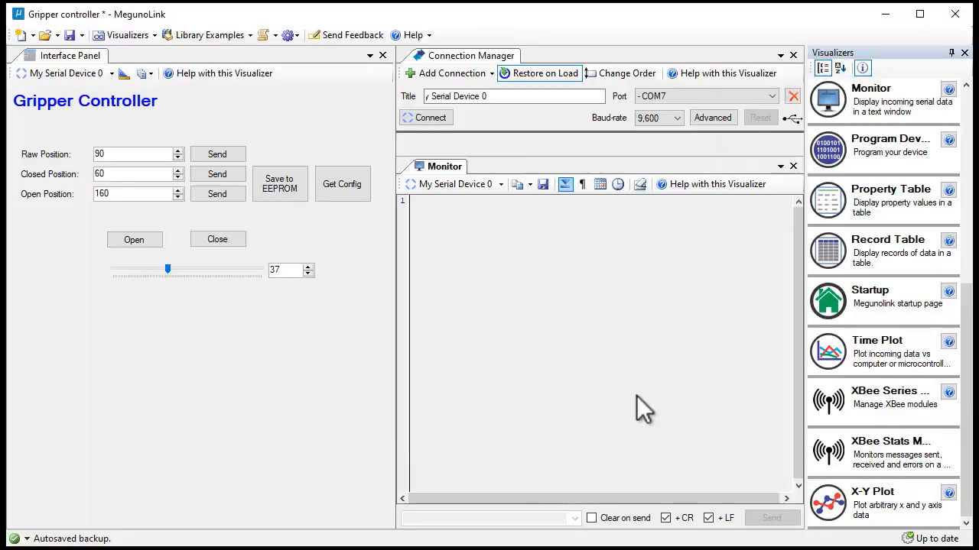
- Add a Time Plot visualizer to the Gripper controller project
click(826, 370)
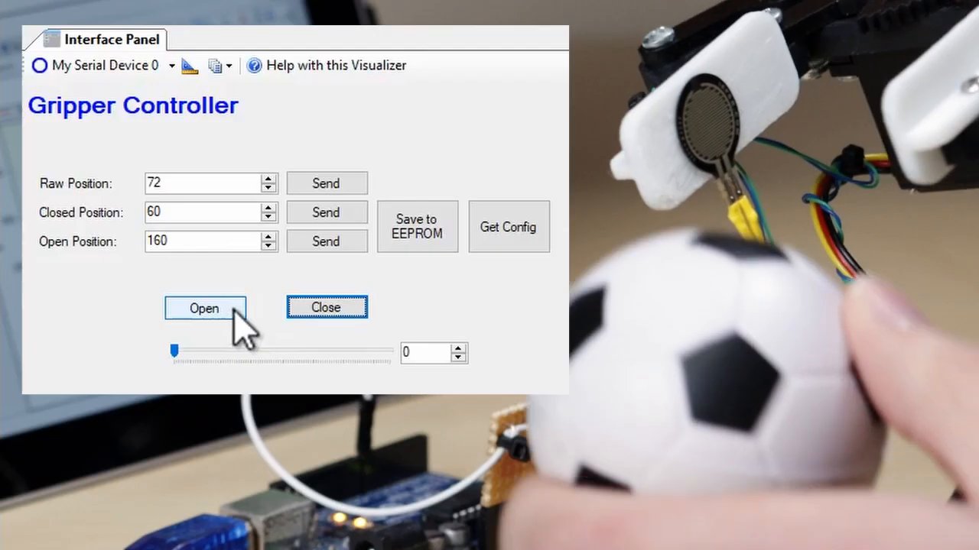
- Test the gripper on the ball with the force plot running: open it, slide the track bar to 60, and open it again
click(234, 307)
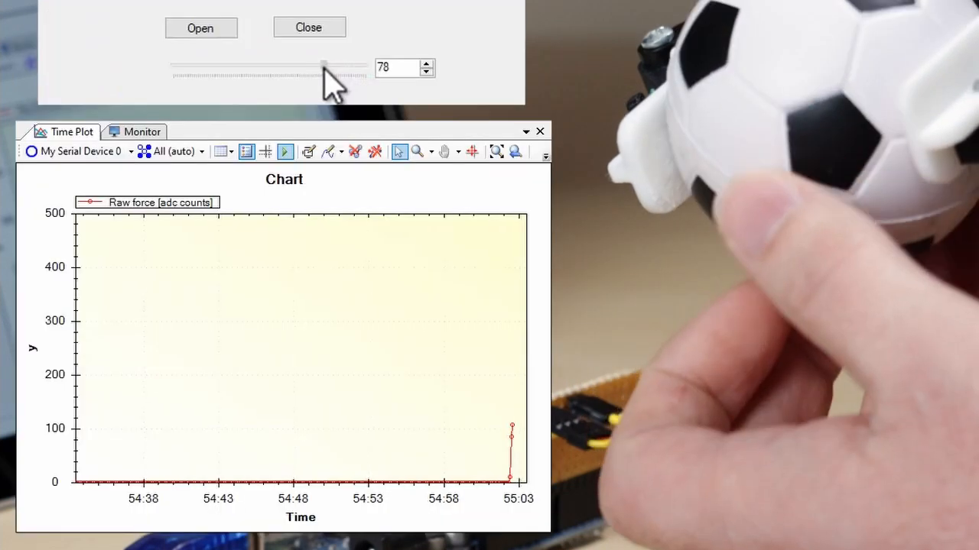
drag(324, 66, 289, 67)
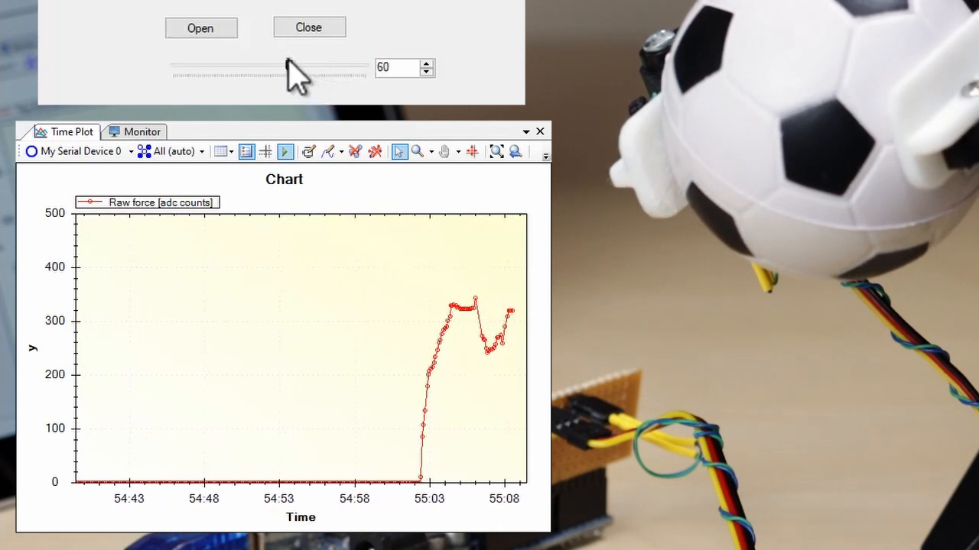
click(202, 29)
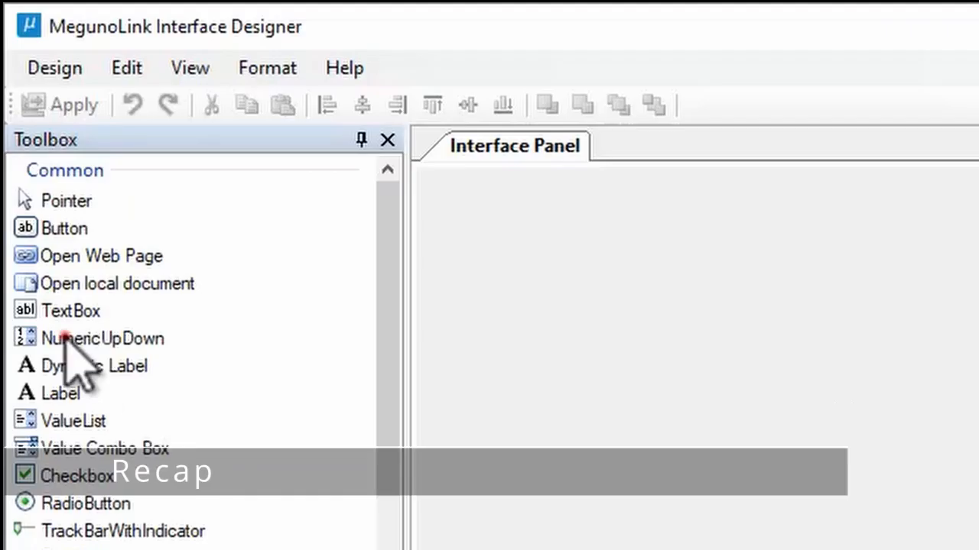
- Place a NumericUpDown, a button and a label in a row on the empty interface panel
drag(38, 169, 298, 150)
drag(84, 233, 799, 298)
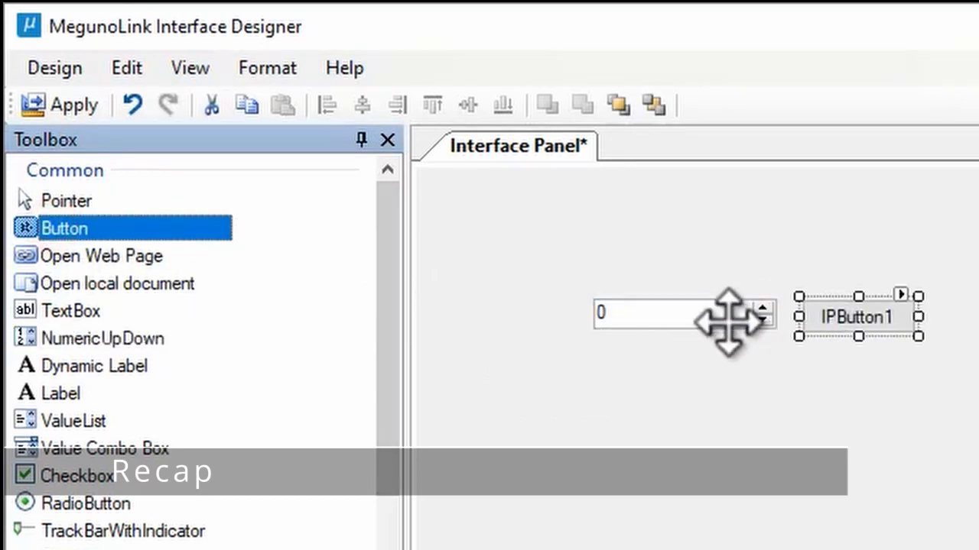
drag(114, 394, 448, 317)
- Set the label's text to "Raw Position:"
click(673, 312)
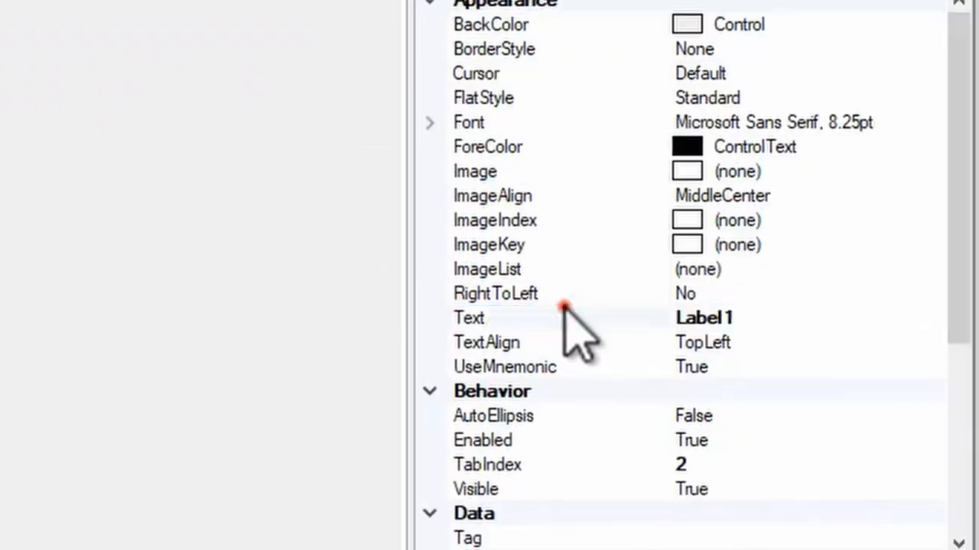
click(566, 314)
text(Raw Position:)
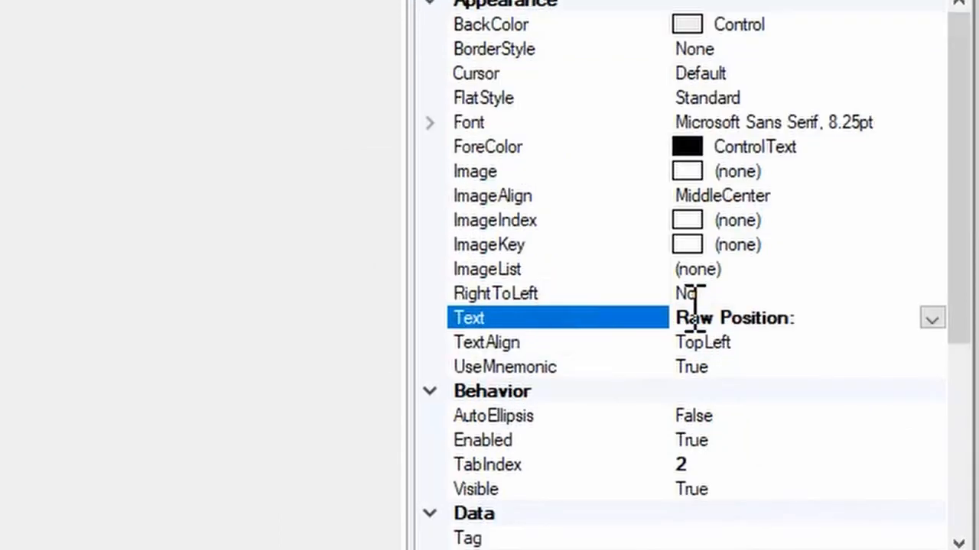
click(534, 318)
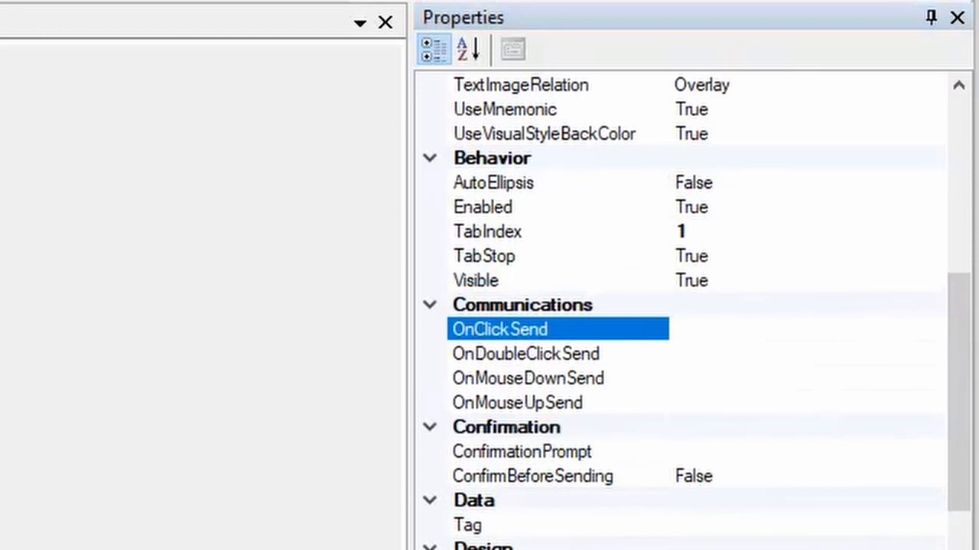
- Set the Send button's OnClickSend command to "!SetRawPosition [numRawPosition.Value]\r\n" and test the command
click(721, 328)
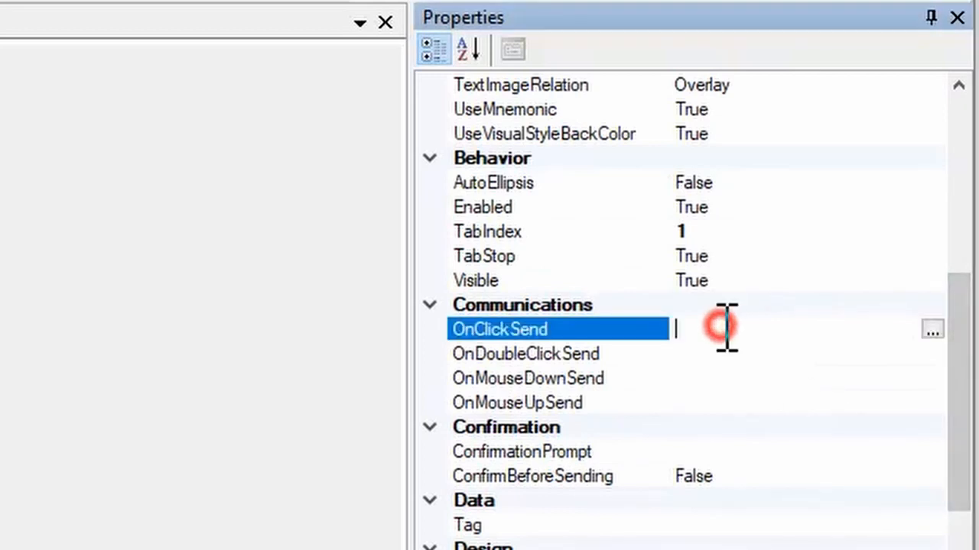
click(932, 330)
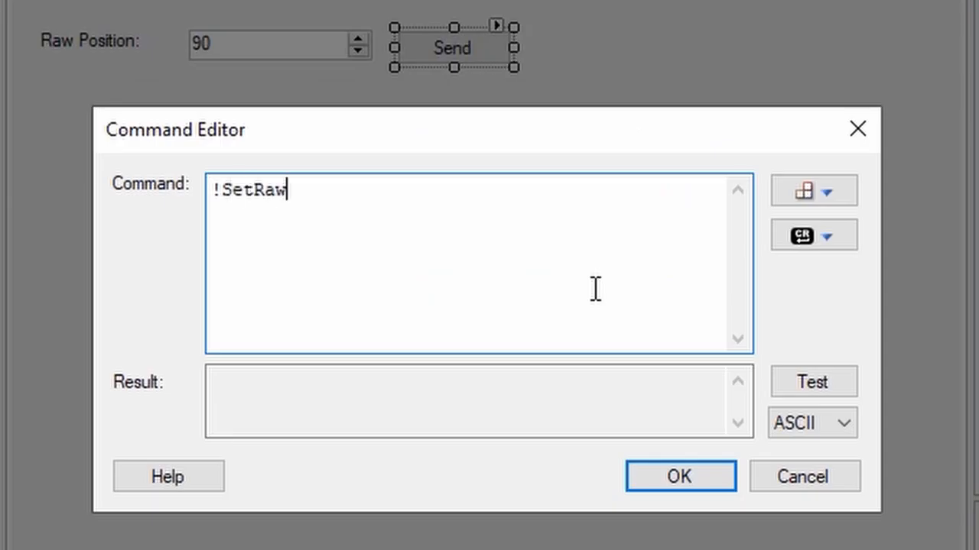
text(Position)
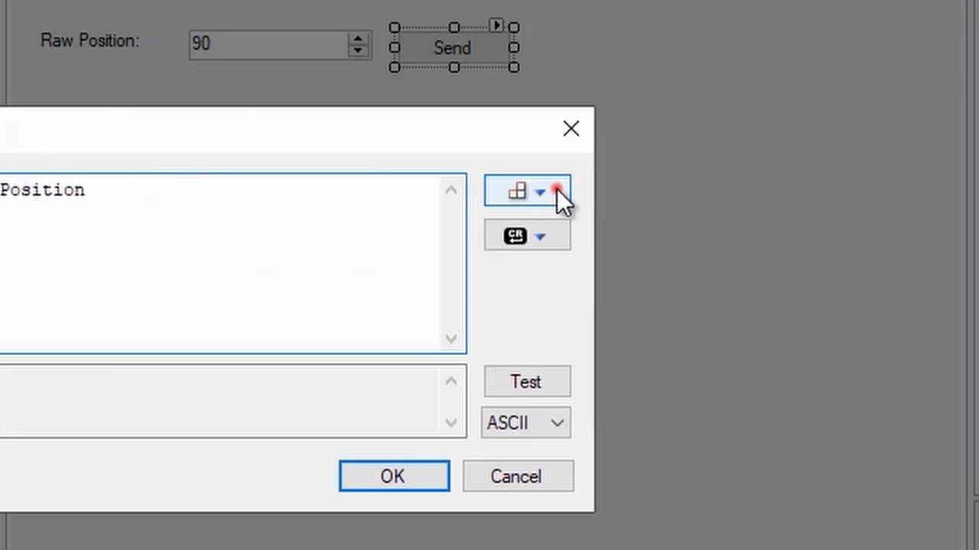
click(557, 191)
click(501, 330)
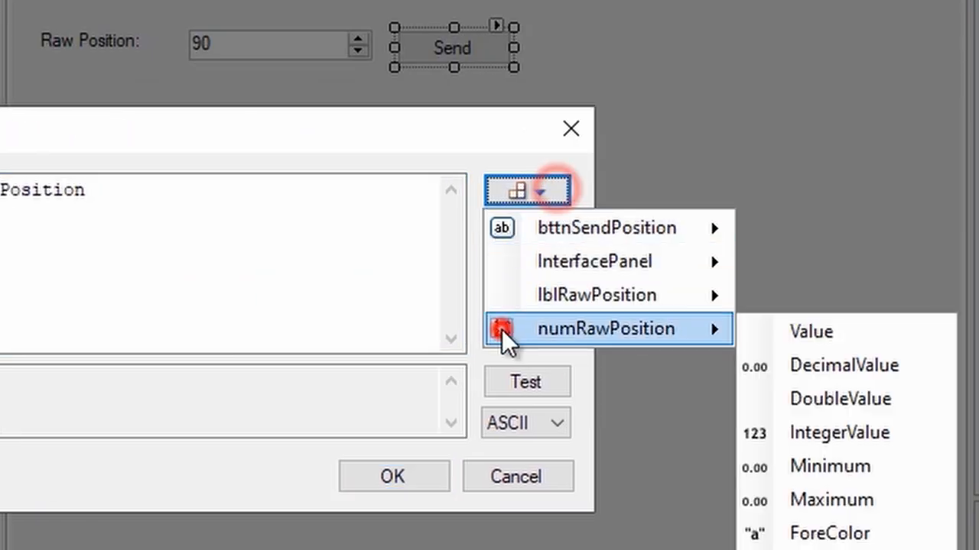
click(931, 341)
click(553, 233)
click(501, 269)
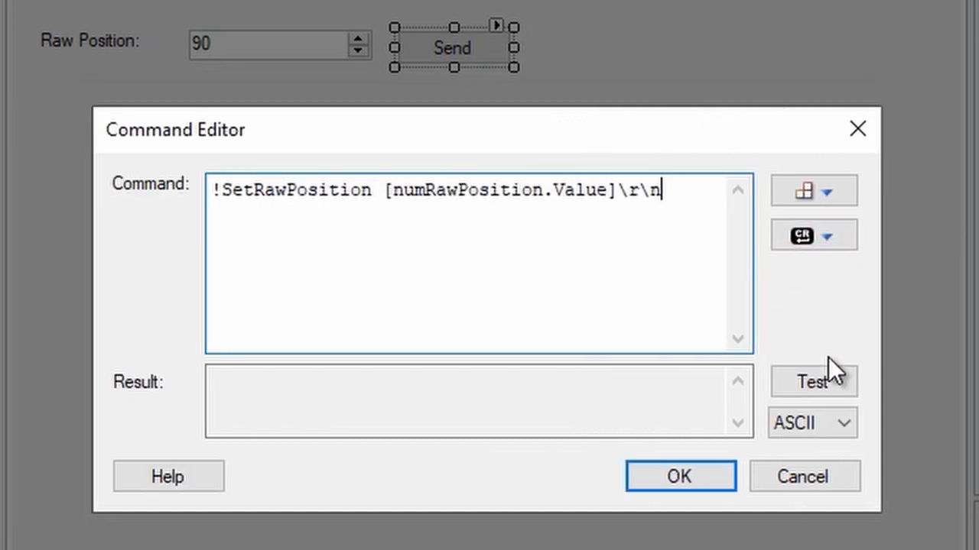
click(839, 385)
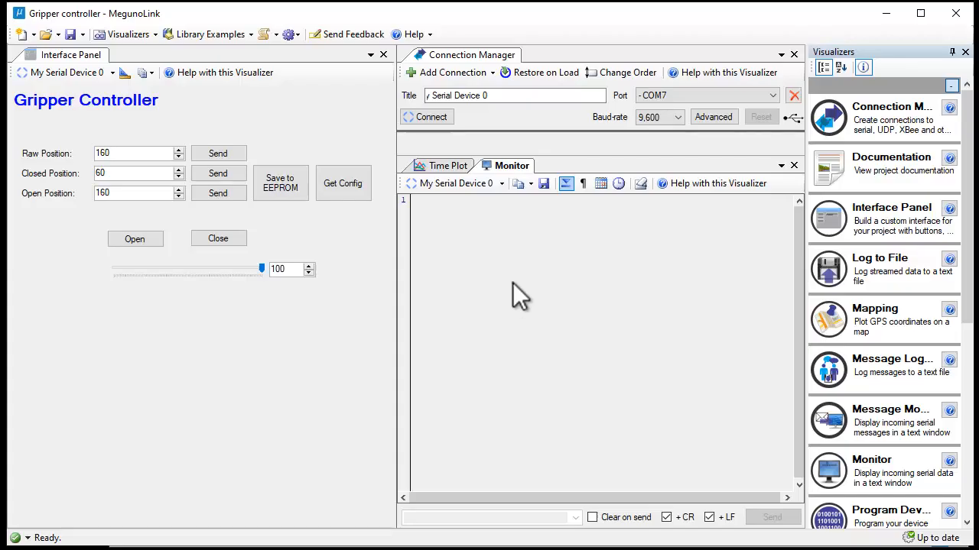
- Dock the Time Plot below the Gripper Controller interface panel and add a Log to File visualizer
click(442, 166)
drag(391, 277, 192, 310)
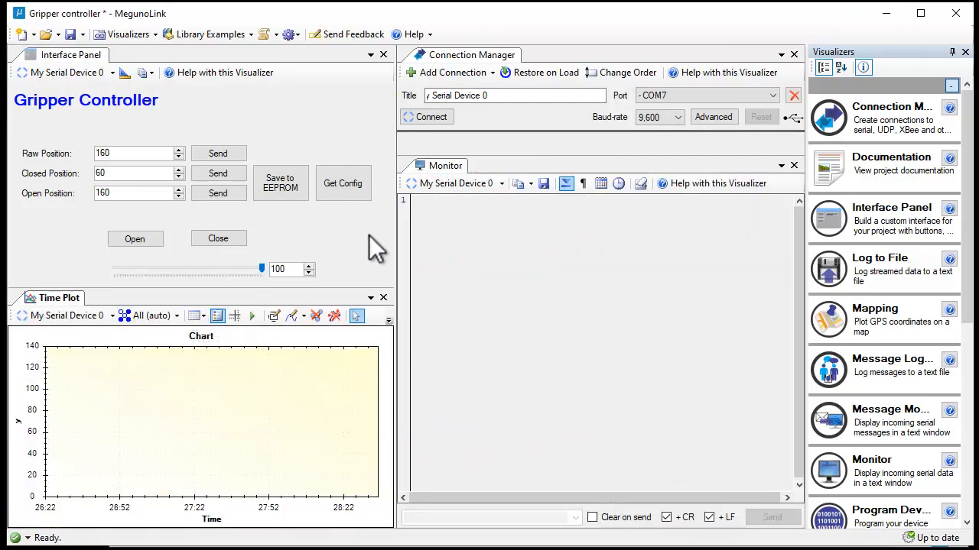
double_click(841, 264)
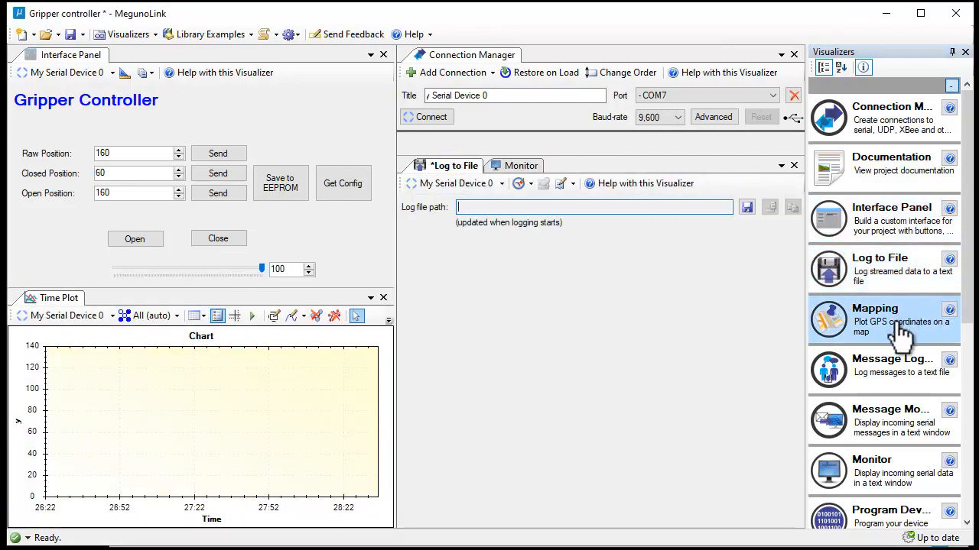
- Add a Record Table visualizer and dock the Log to File visualizer alongside the Connection Manager
scroll(902, 334, down, 5)
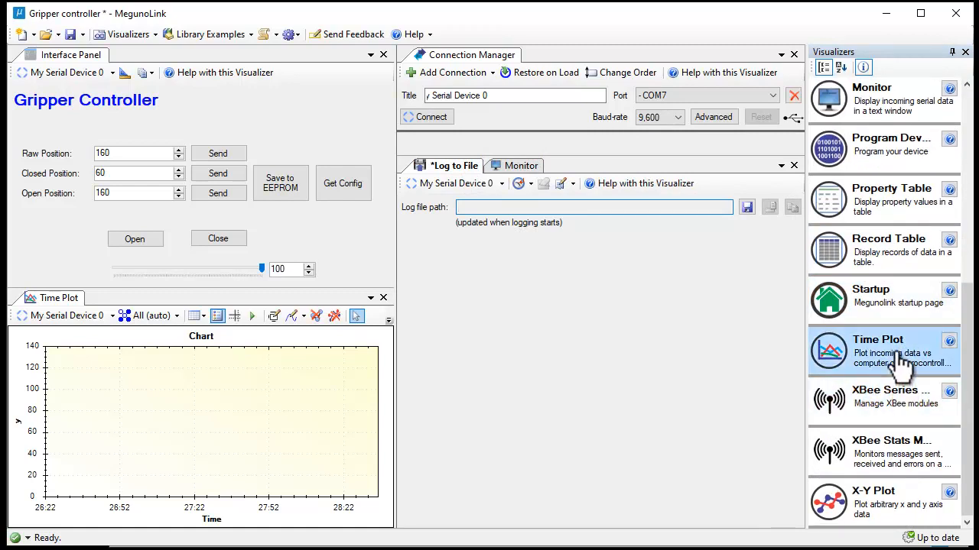
click(871, 239)
double_click(875, 252)
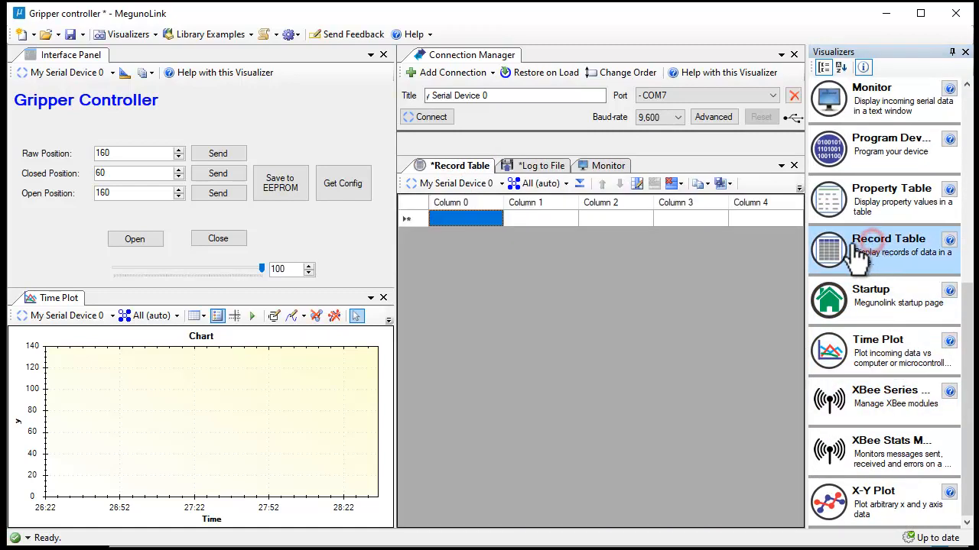
drag(511, 168, 590, 98)
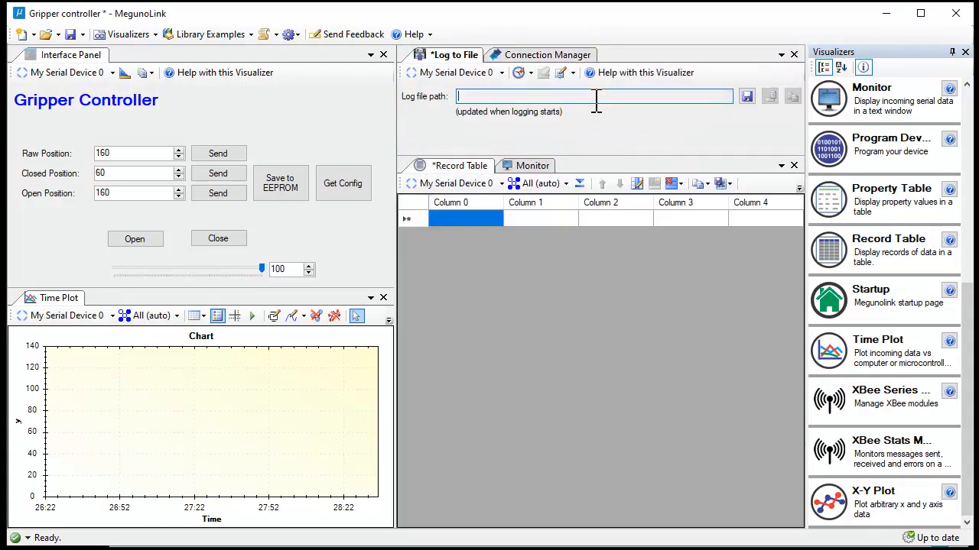